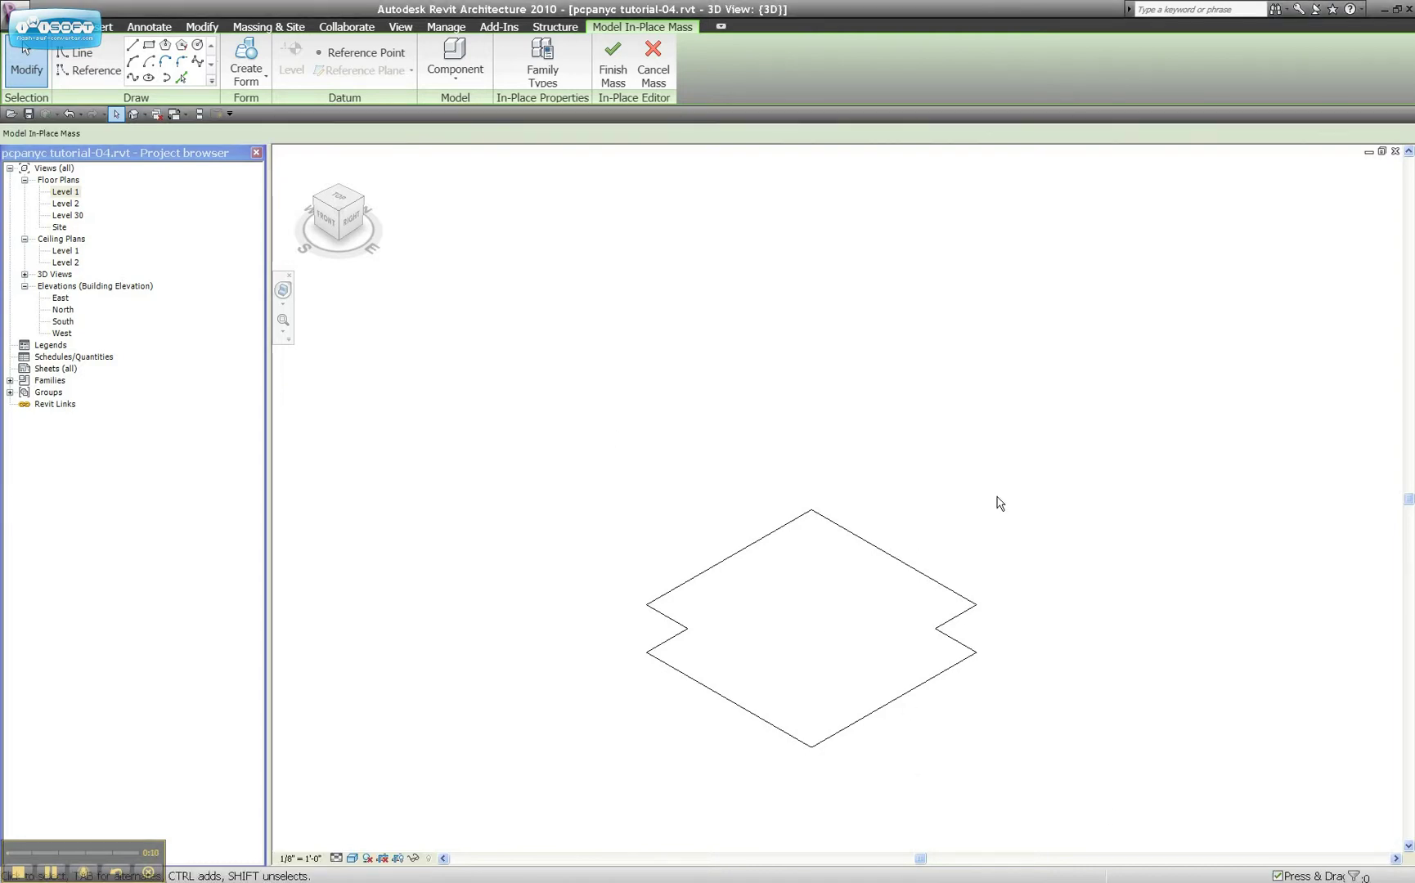
Copy the notched profile from the Level 1 floor plan and paste it aligned to the current view on Level 30.
left_click_drag(997, 503, 808, 707)
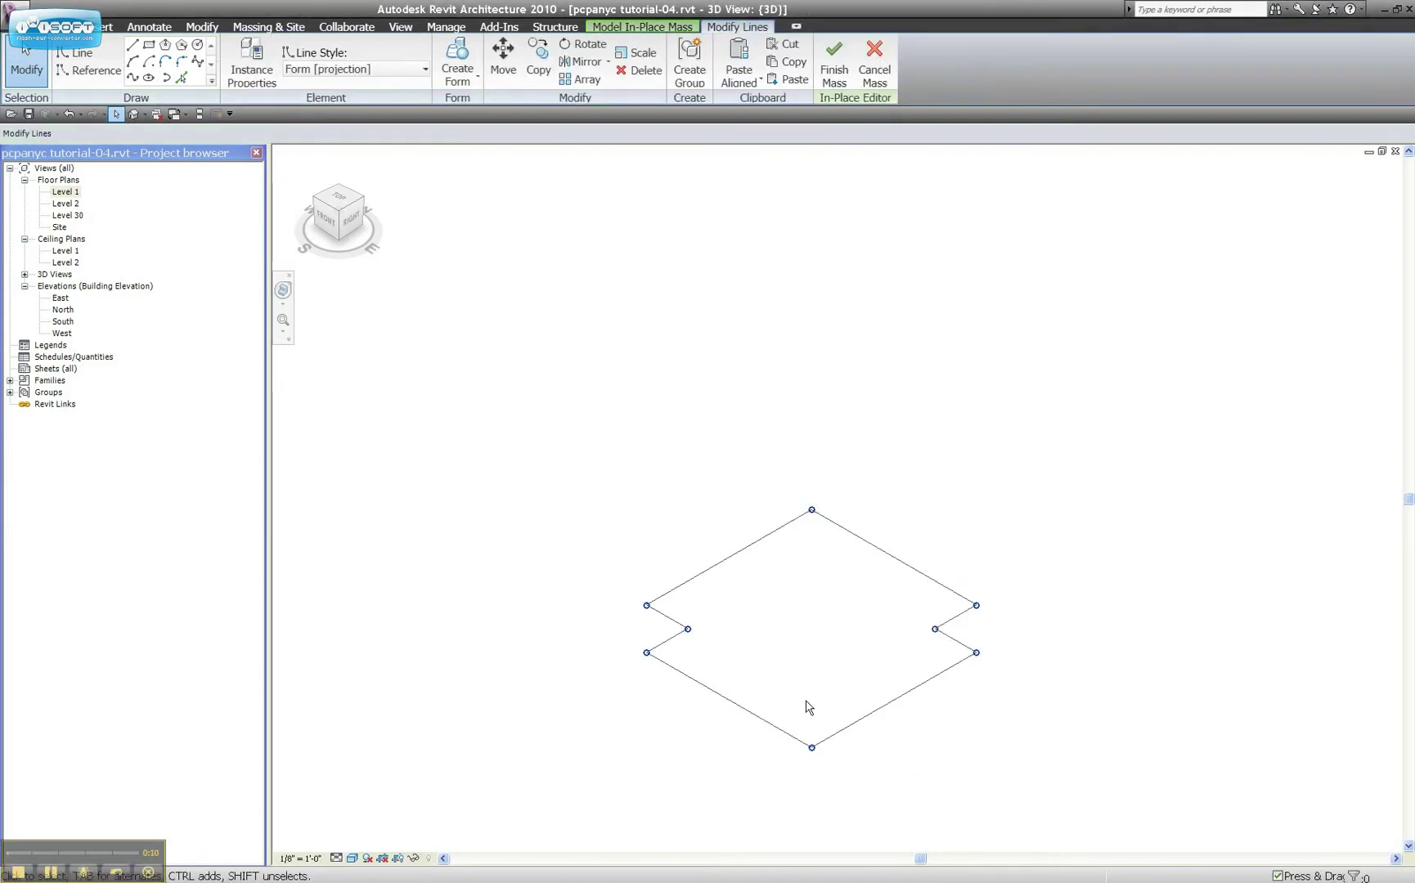
double_click(72, 193)
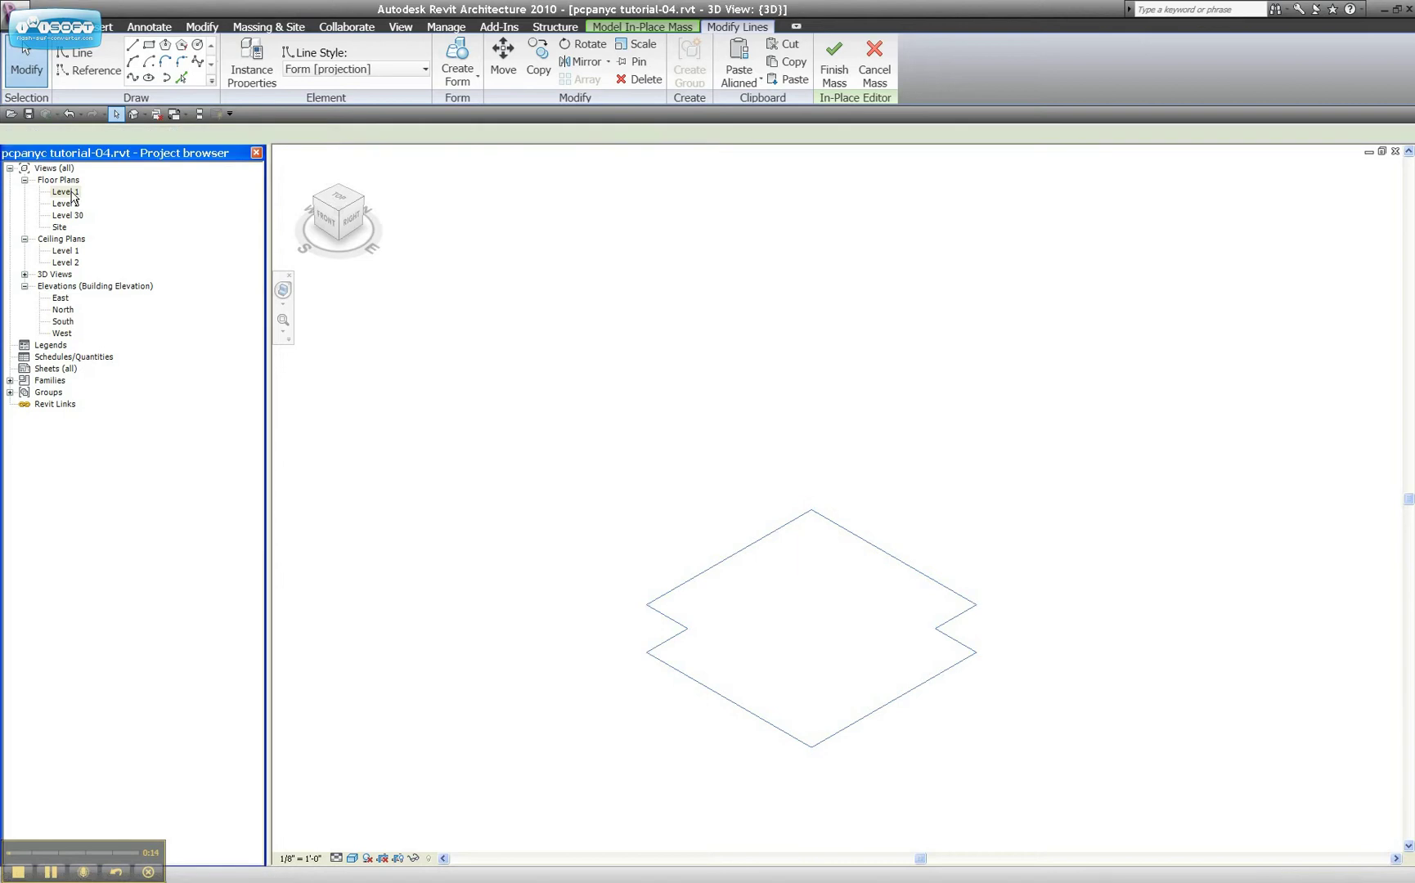
left_click(786, 66)
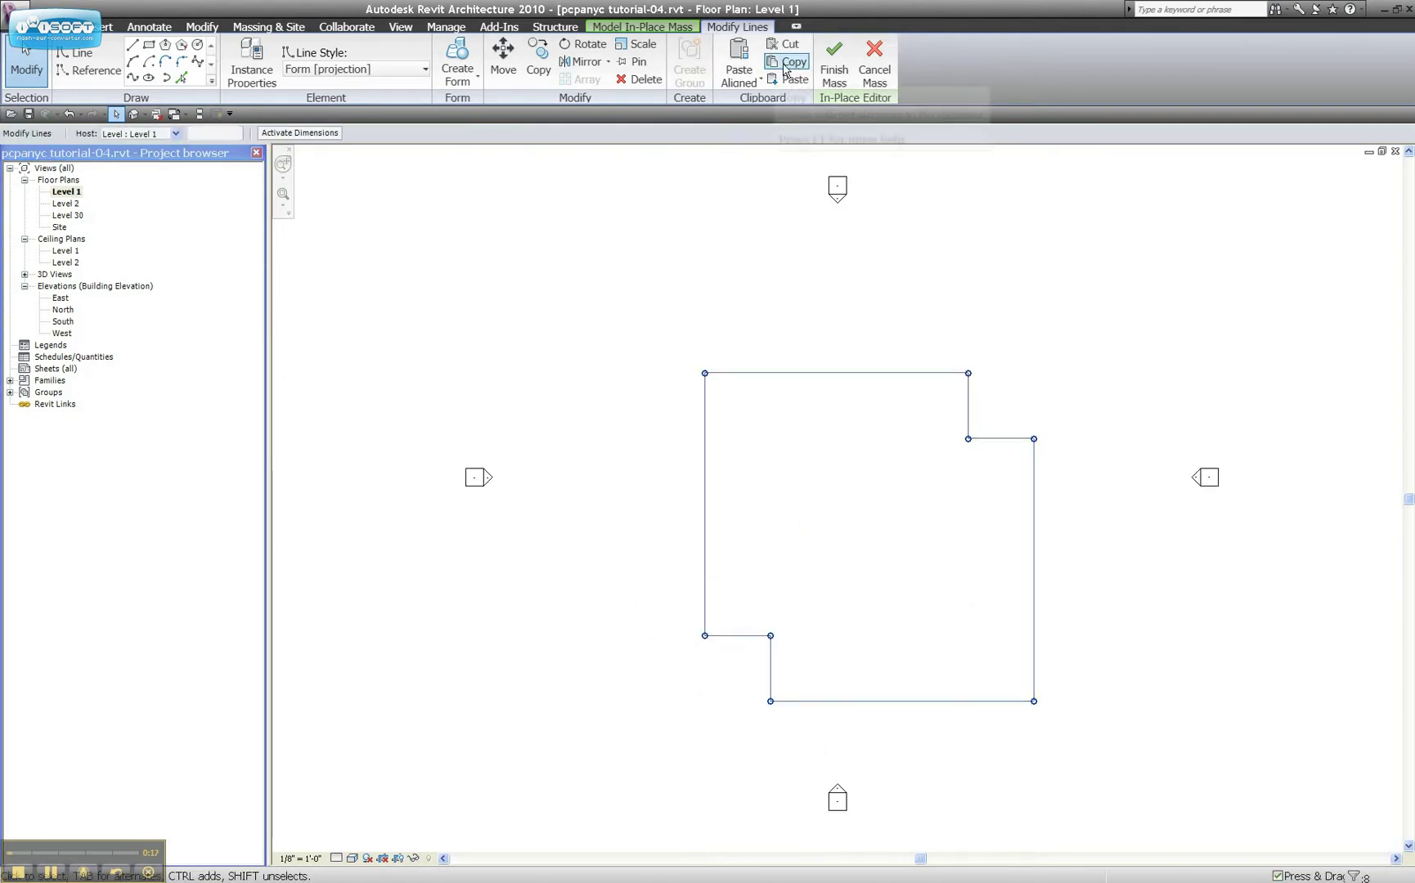
left_click(81, 218)
double_click(82, 217)
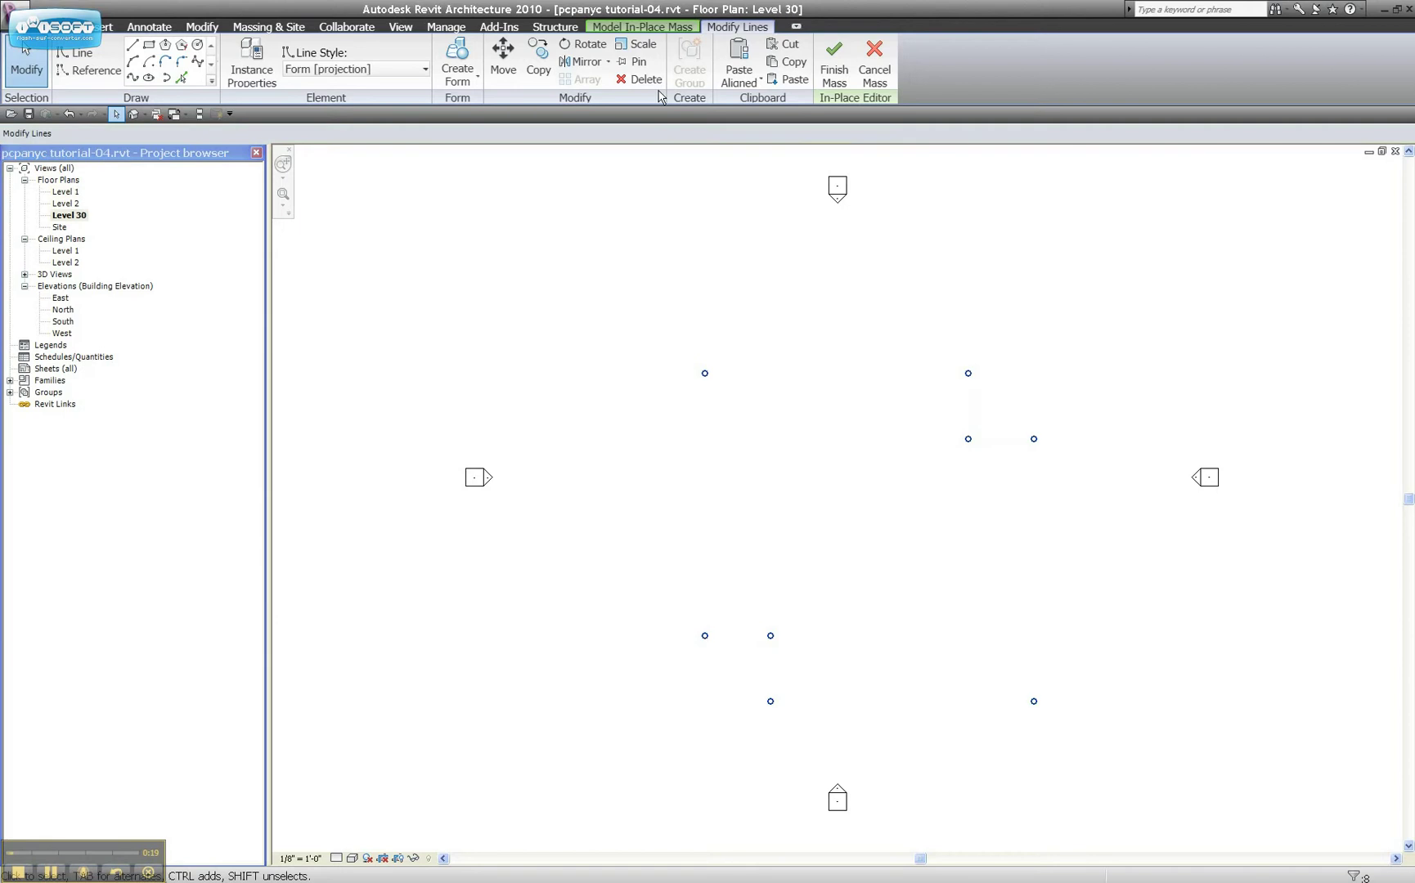
left_click(739, 65)
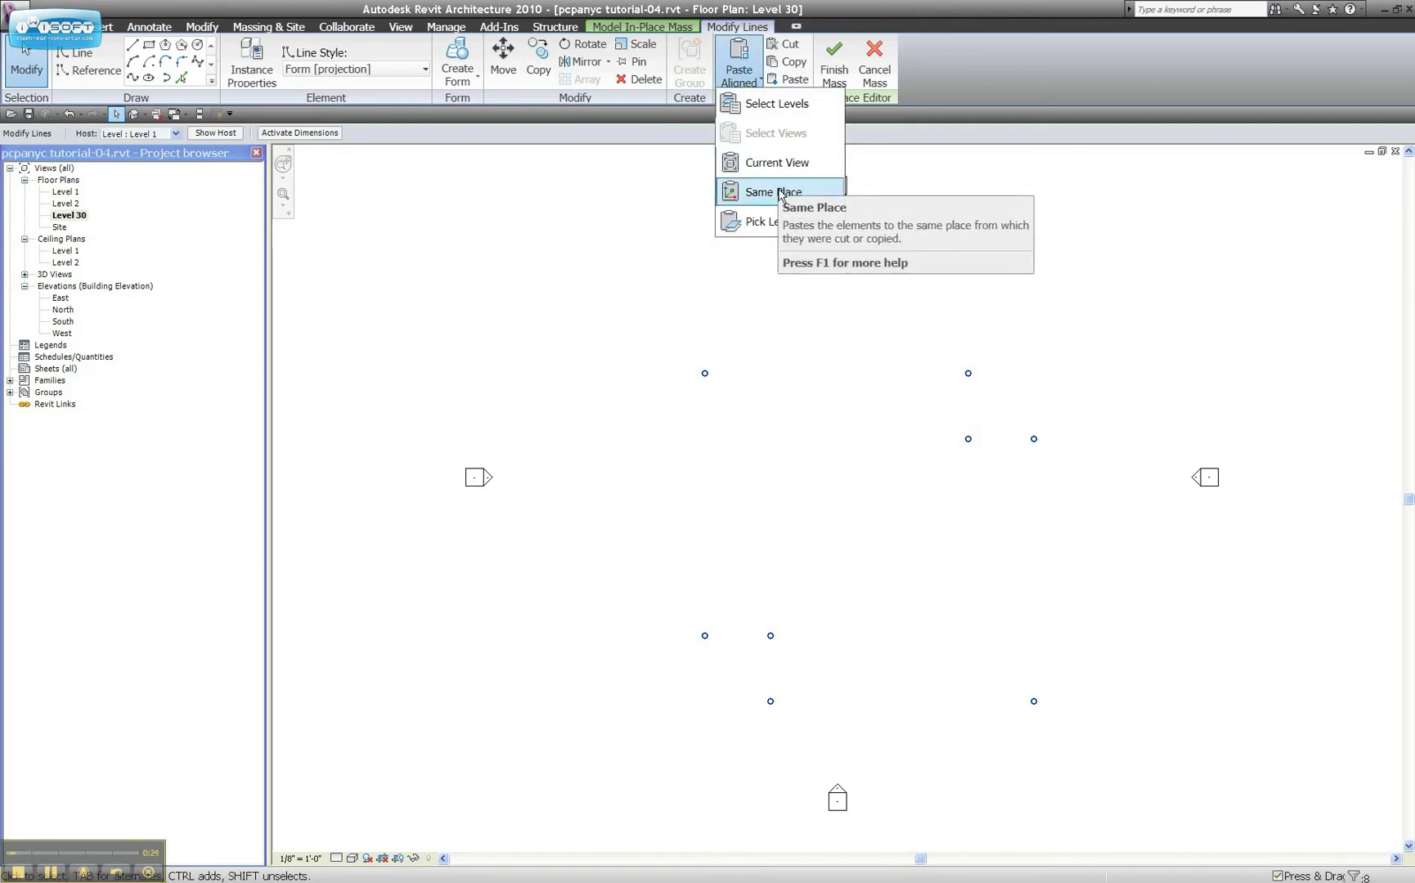
left_click(783, 163)
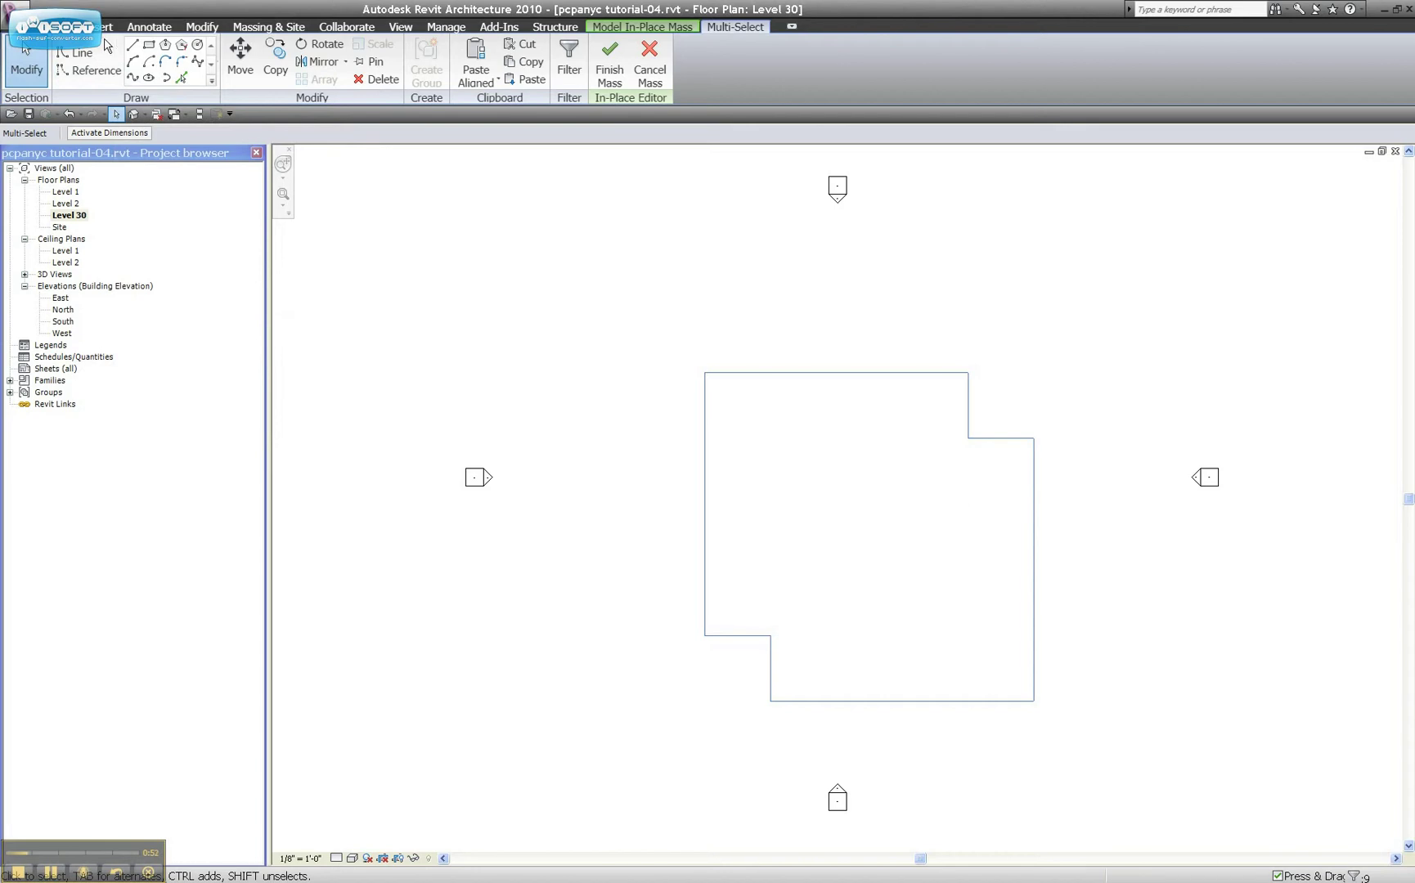
Trim two notch lines of the Level 30 profile into a square corner and delete the leftover L-shaped chain of lines.
left_click(202, 27)
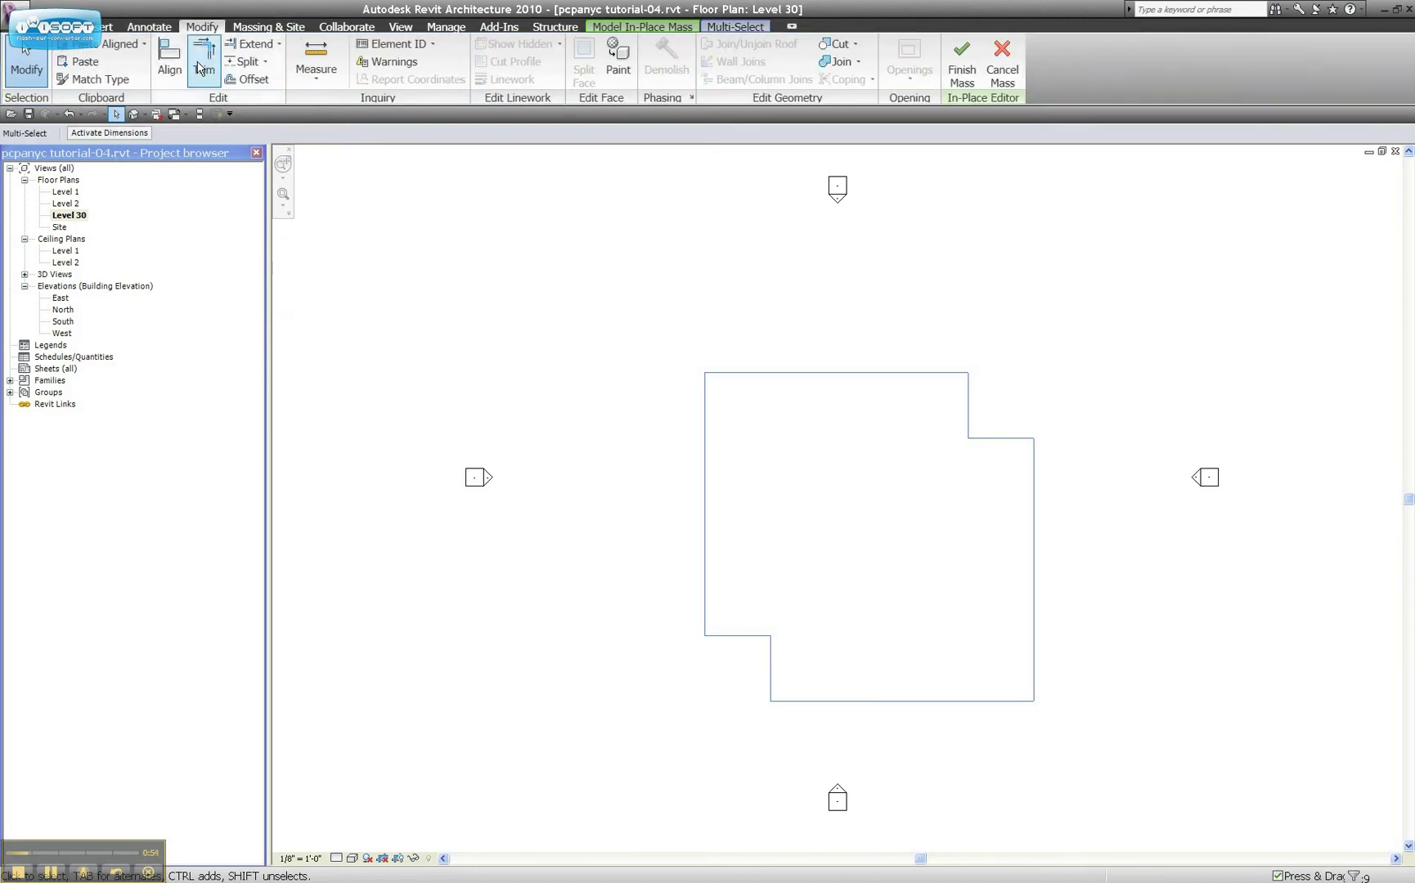
left_click(200, 69)
left_click(985, 439)
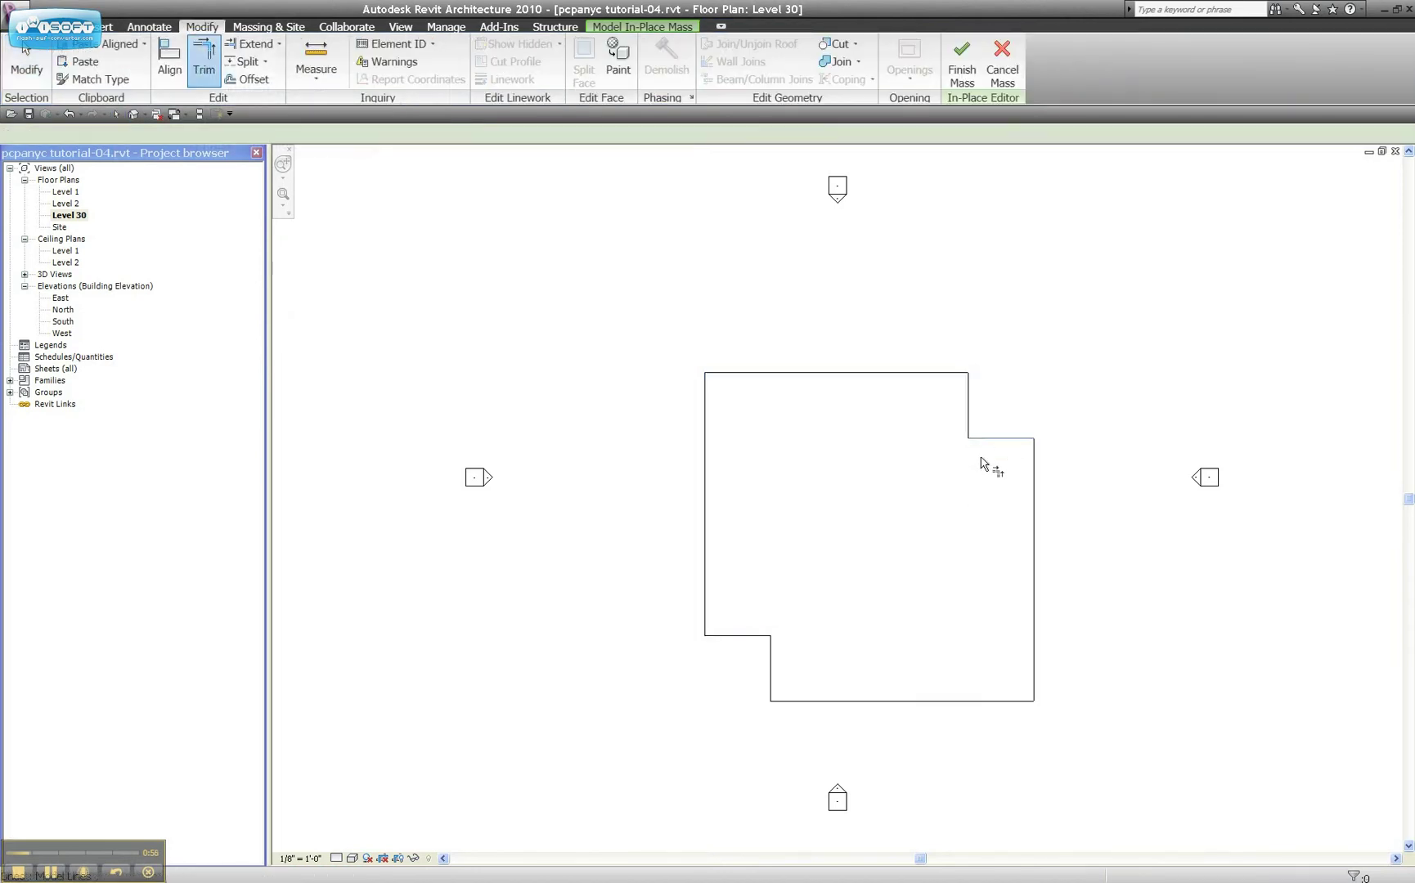
left_click(769, 656)
key("Escape")
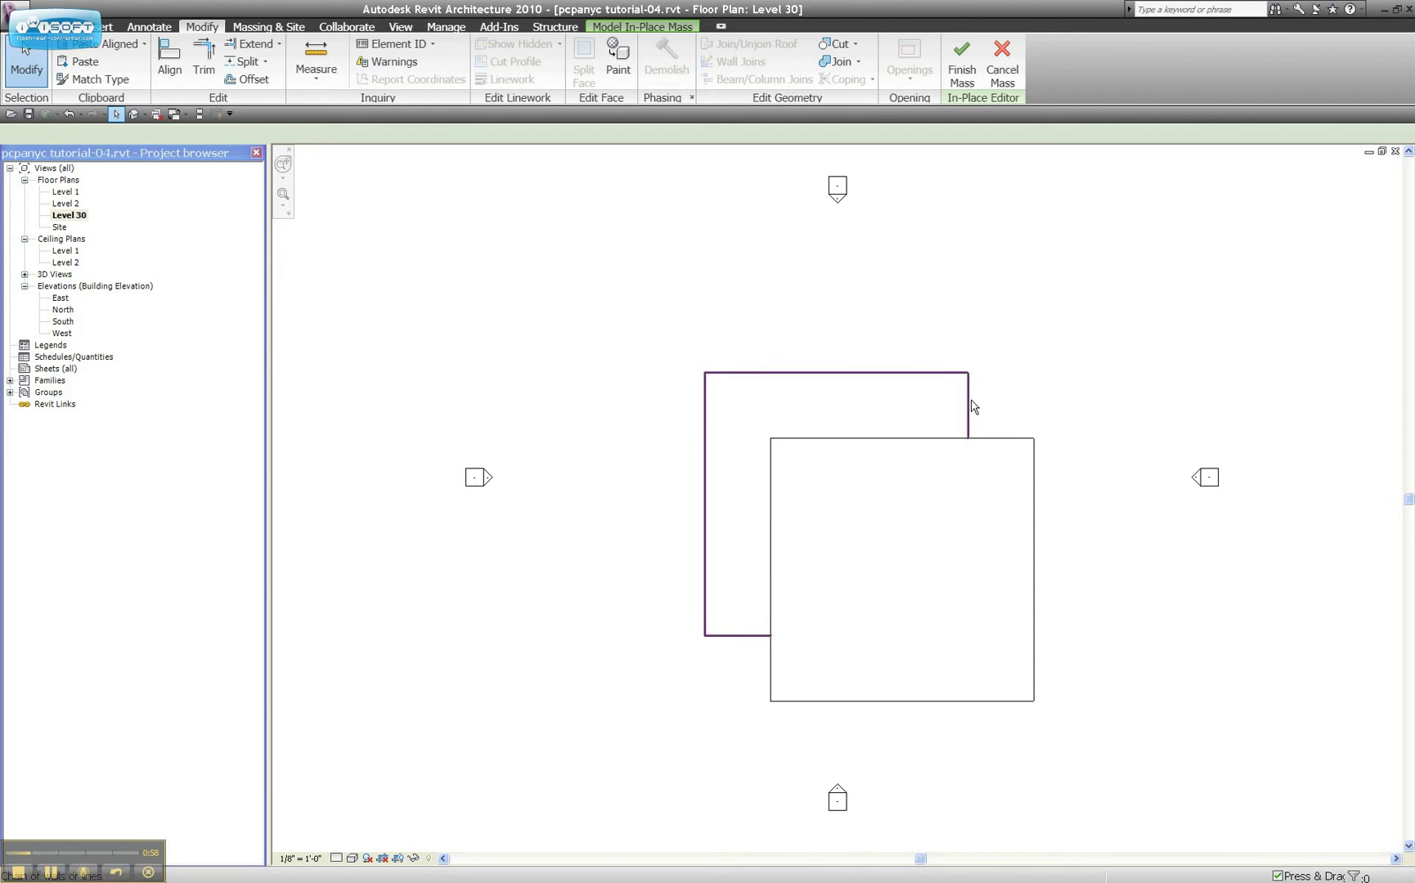
left_click(970, 407)
key("Delete")
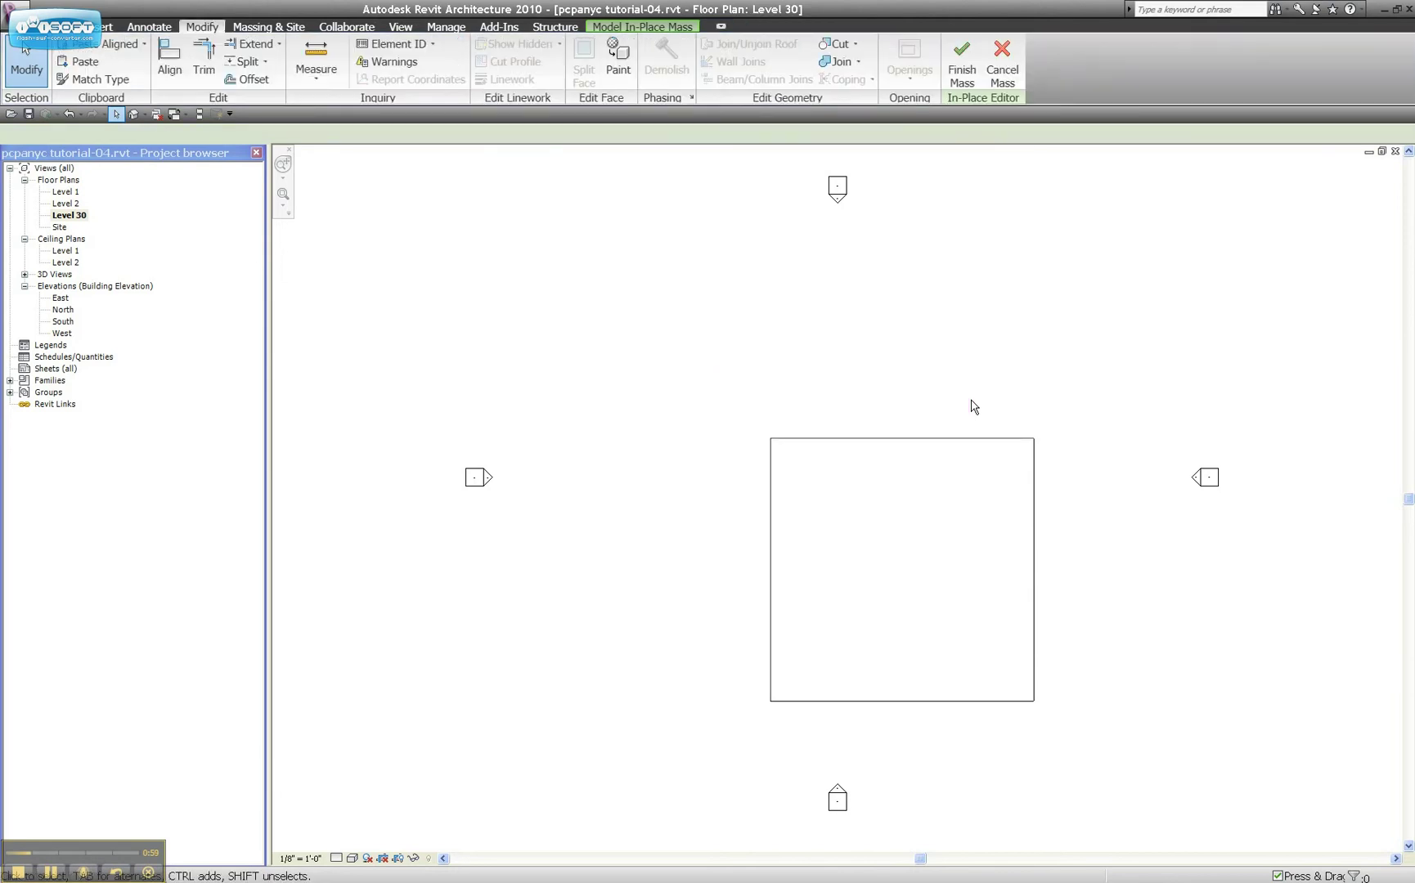
In the 3D view, create a solid form from the notched Level 1 profile and the square Level 30 profile.
left_click(133, 114)
scroll(563, 517, "down", 5)
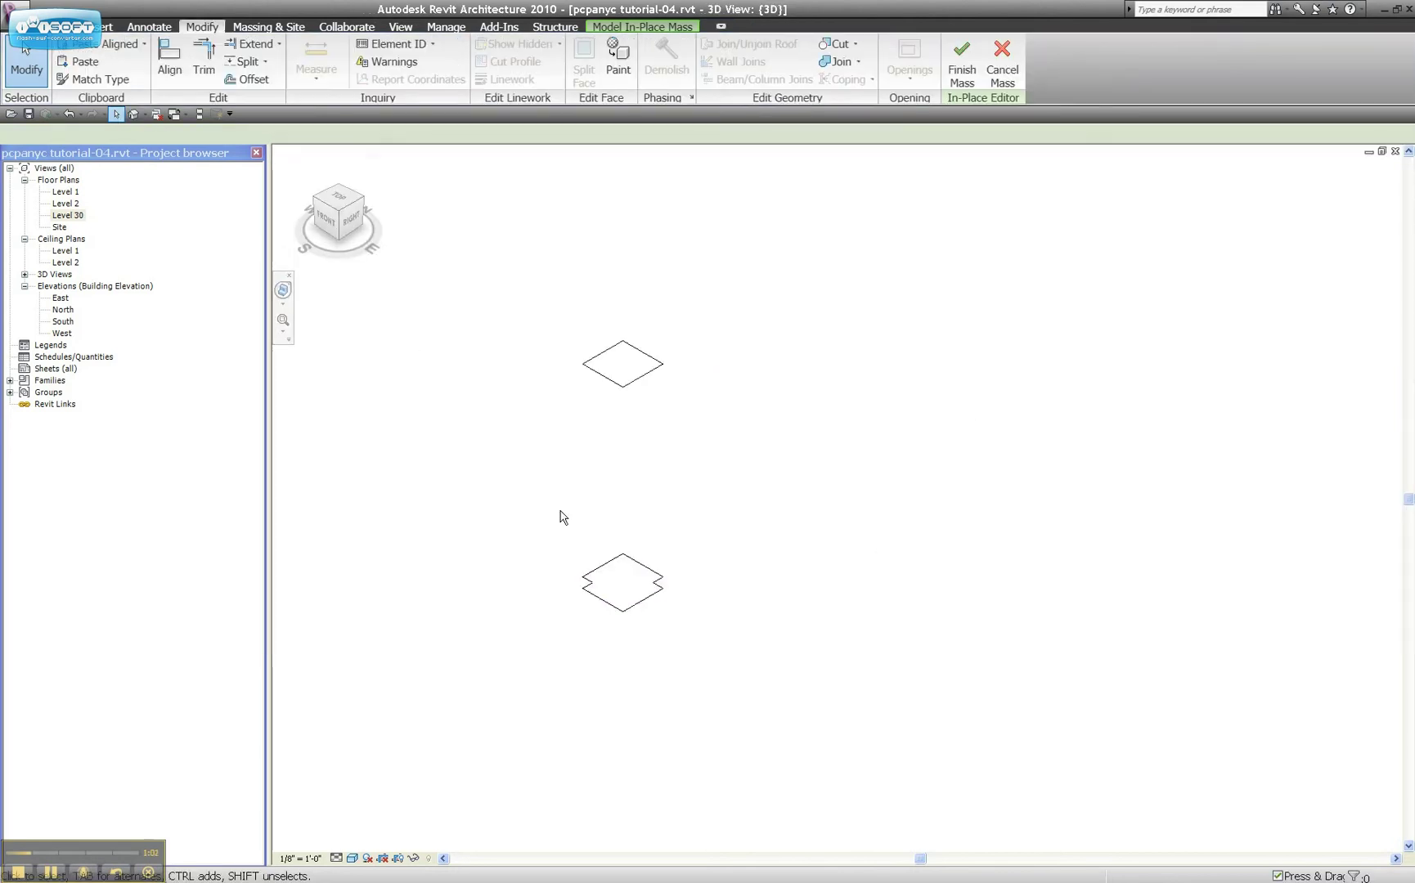
mouse_move(477, 517)
middle_mouse_down("shift")
mouse_move(484, 536)
mouse_move(701, 587)
middle_mouse_up("shift")
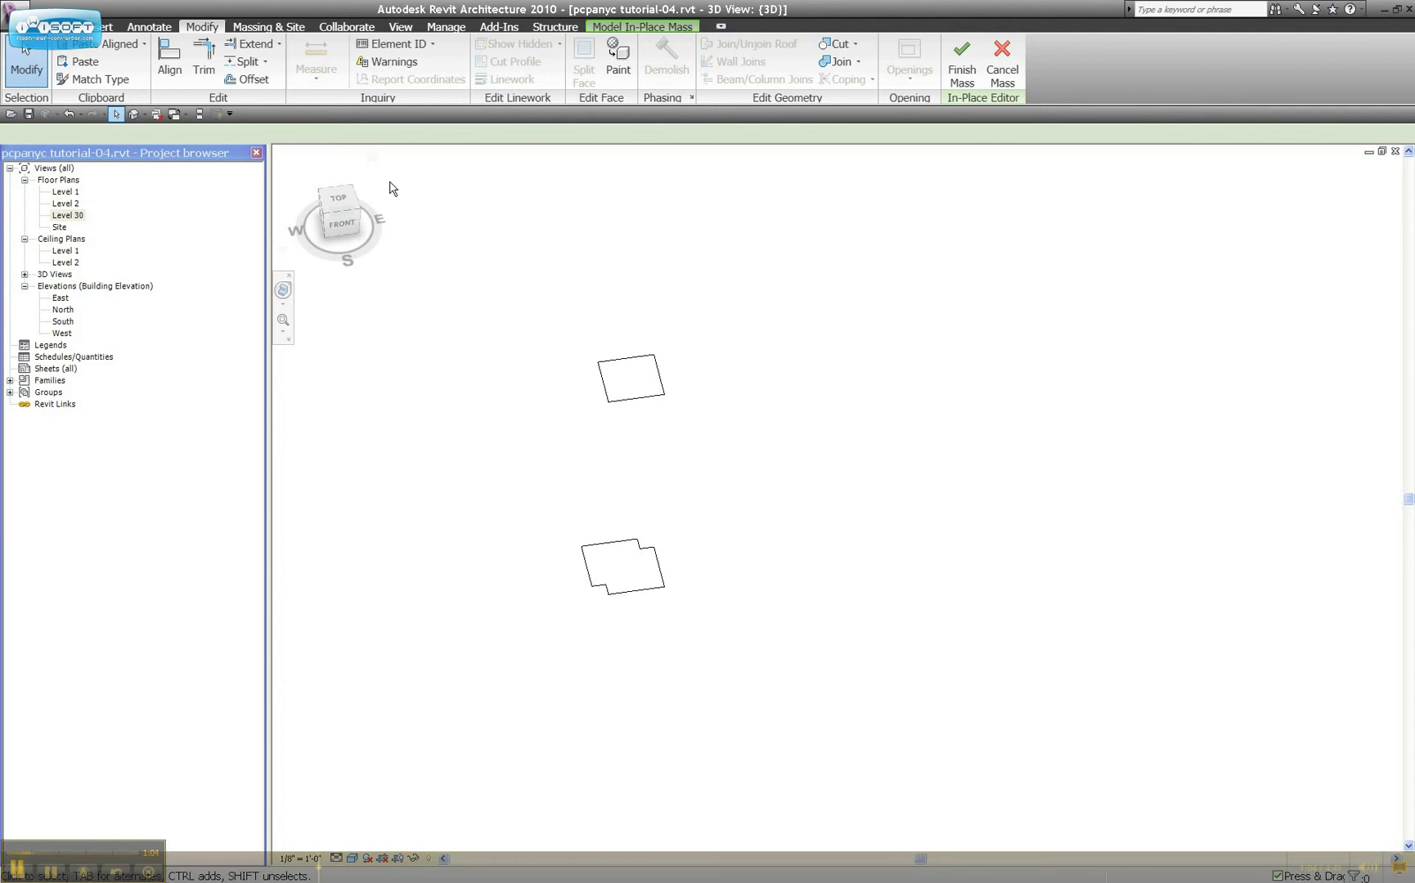
left_click(340, 204)
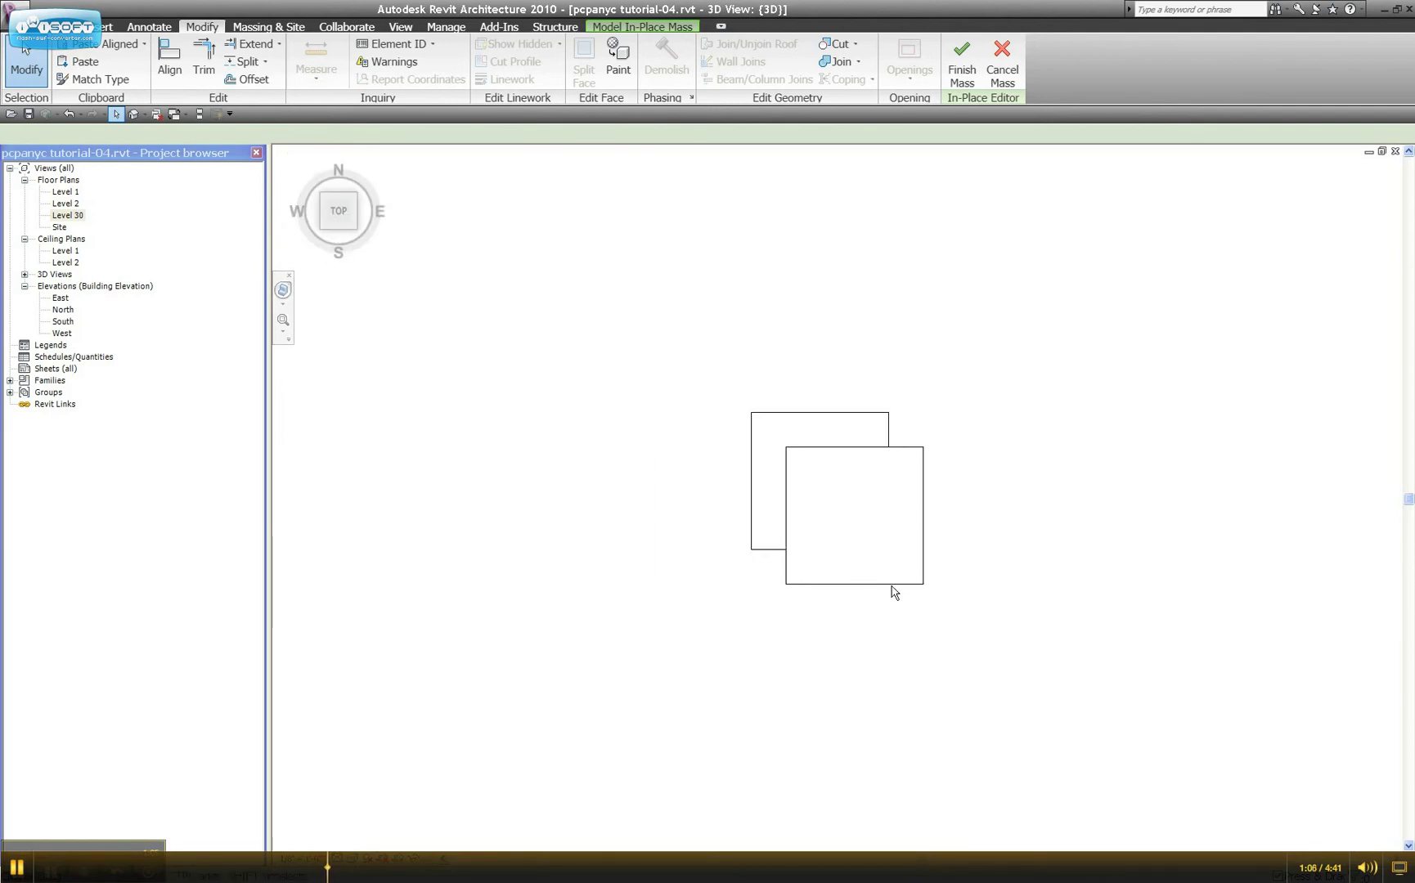
key("Tab")
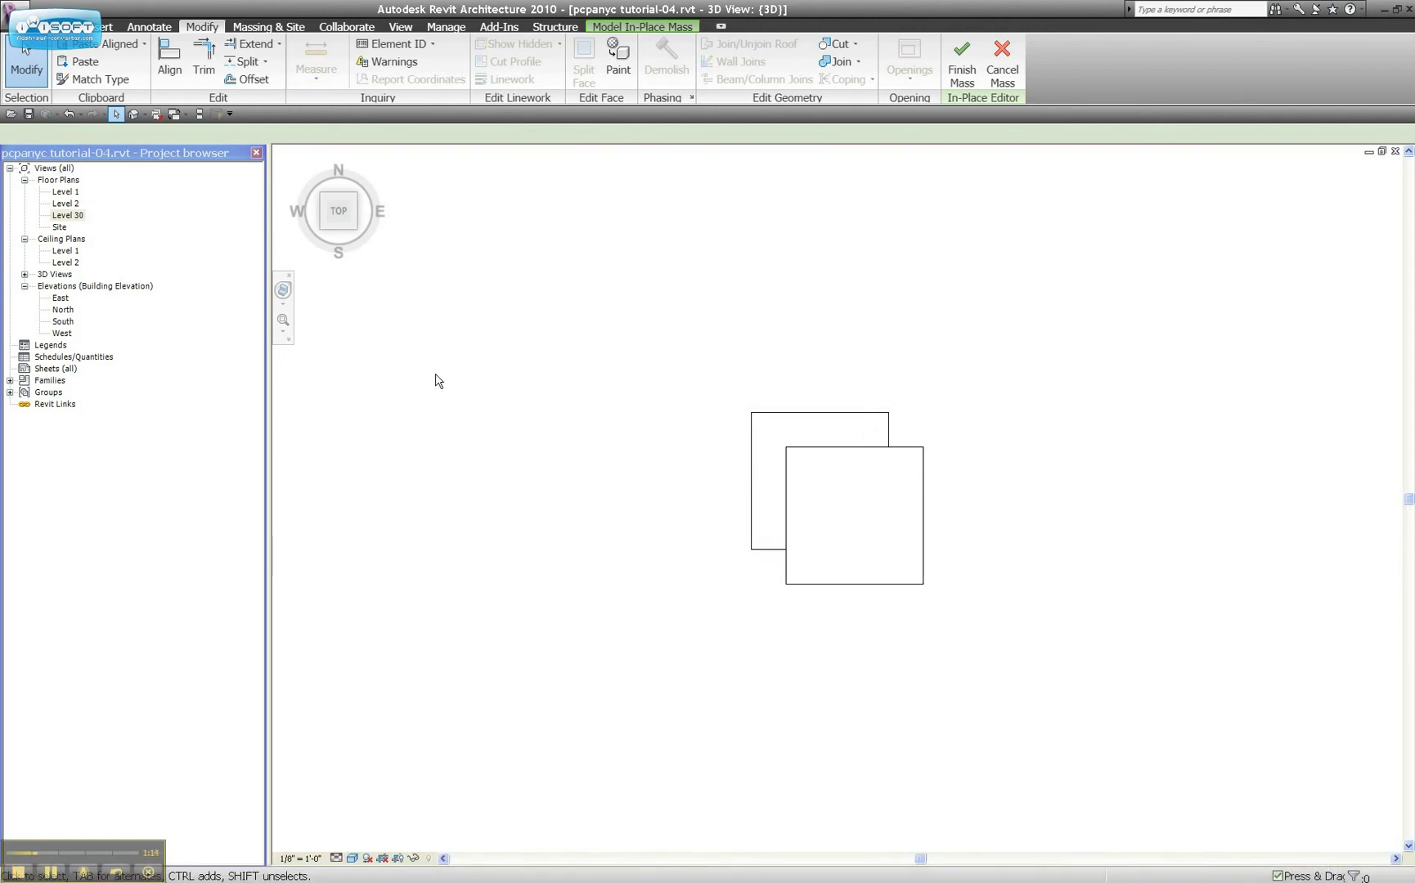
left_click(355, 230)
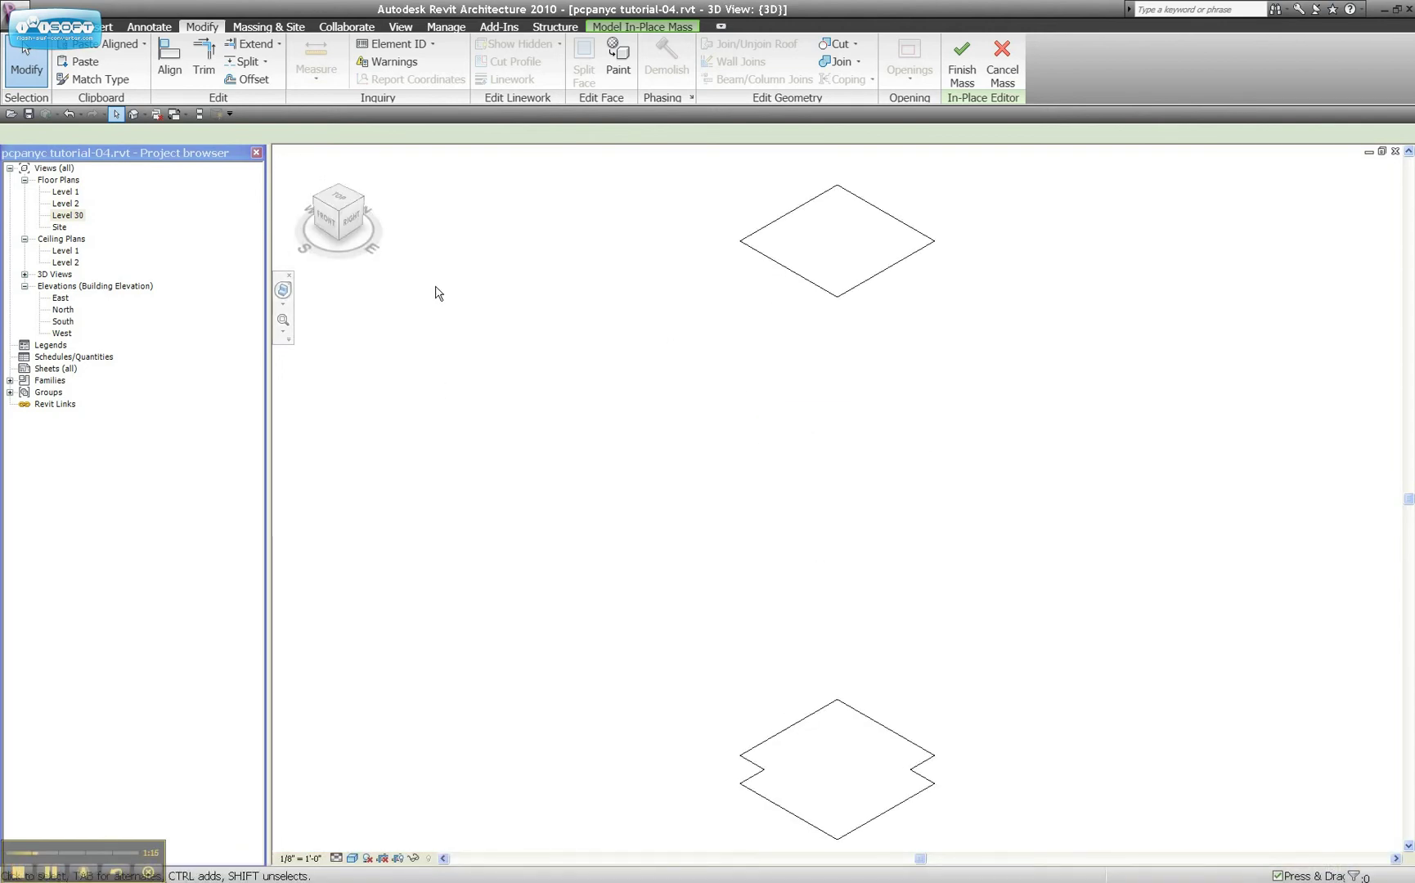
left_click_drag(860, 198, 528, 699)
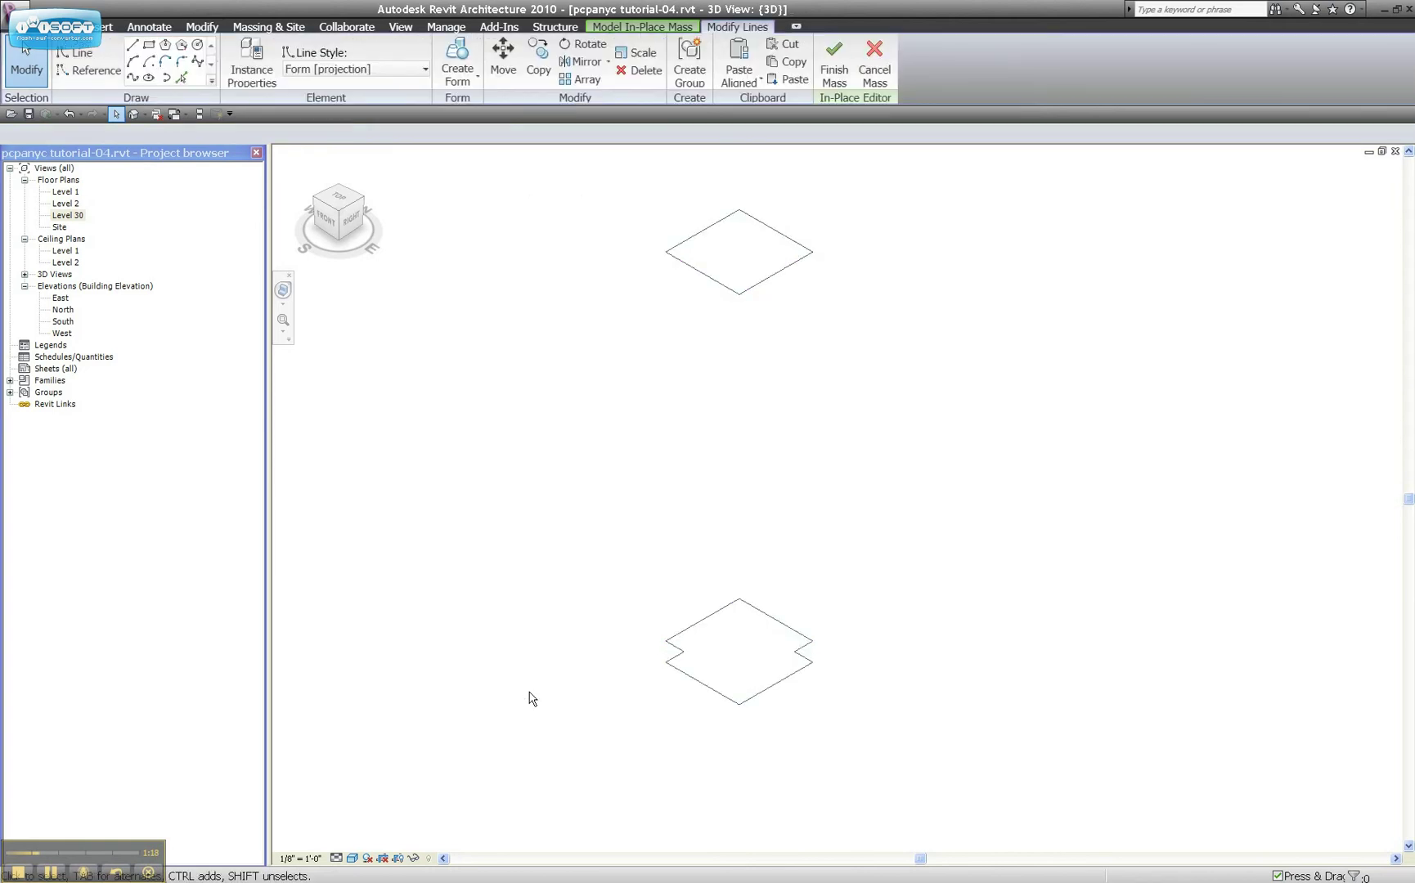
left_click(463, 69)
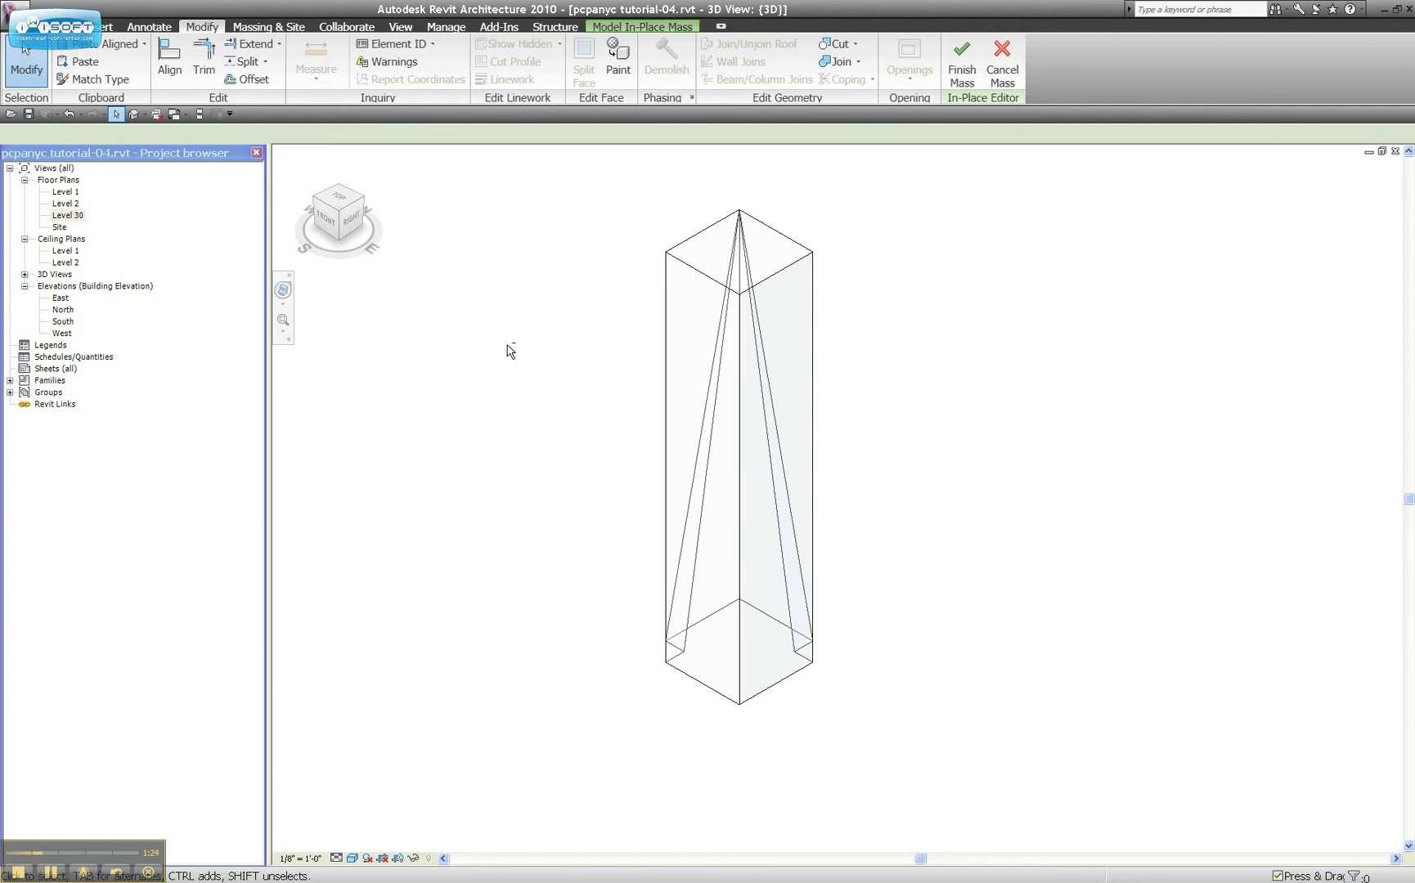
Select the form's side surface next to the notch and turn on X-Ray for the form.
middle_click_drag(508, 344, 919, 542, "shift")
right_click(911, 530)
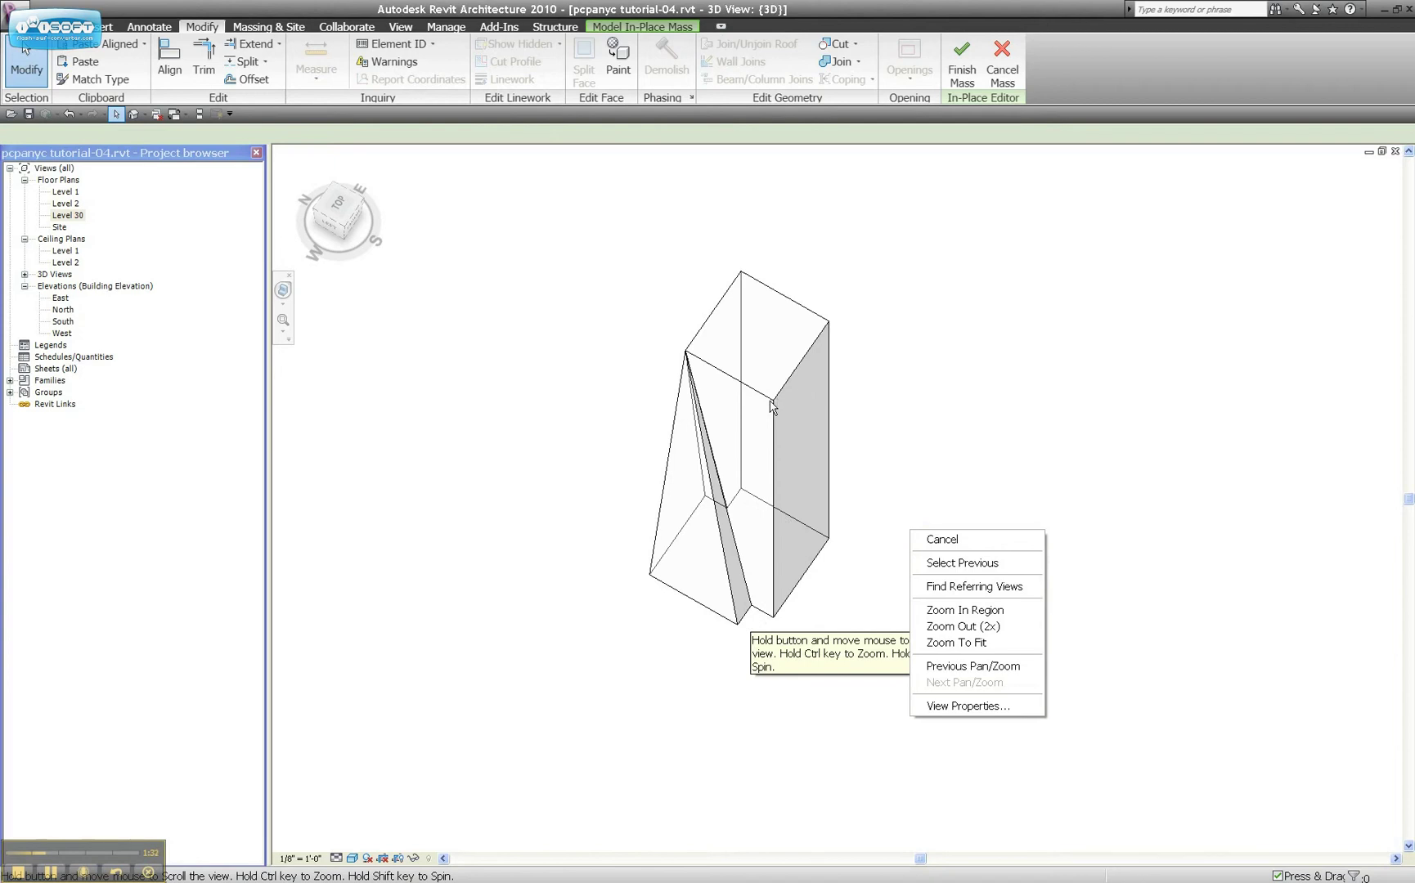
middle_click_drag(720, 627, 802, 589)
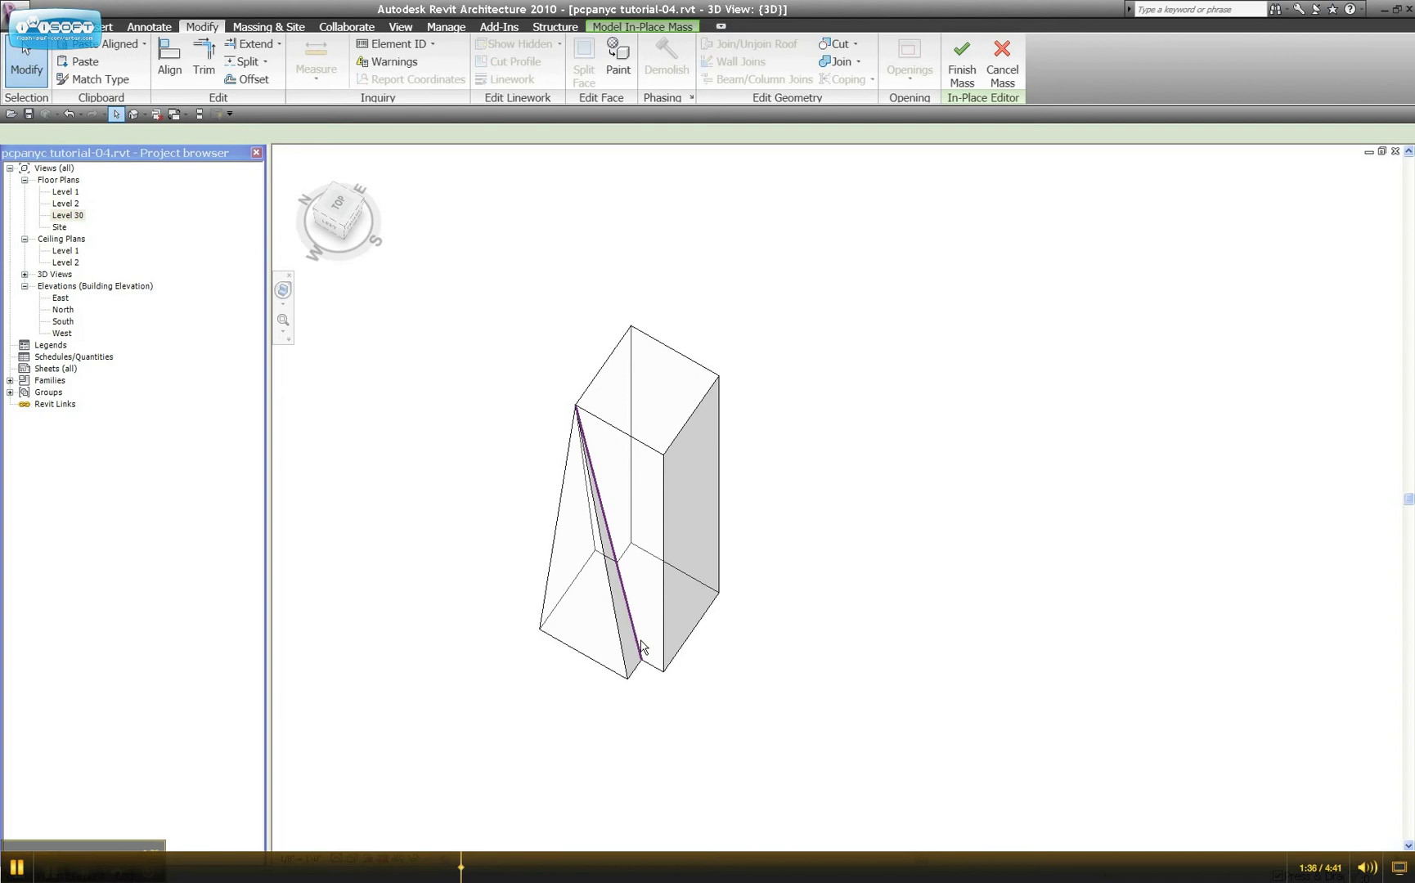
scroll(647, 609, "up", 2)
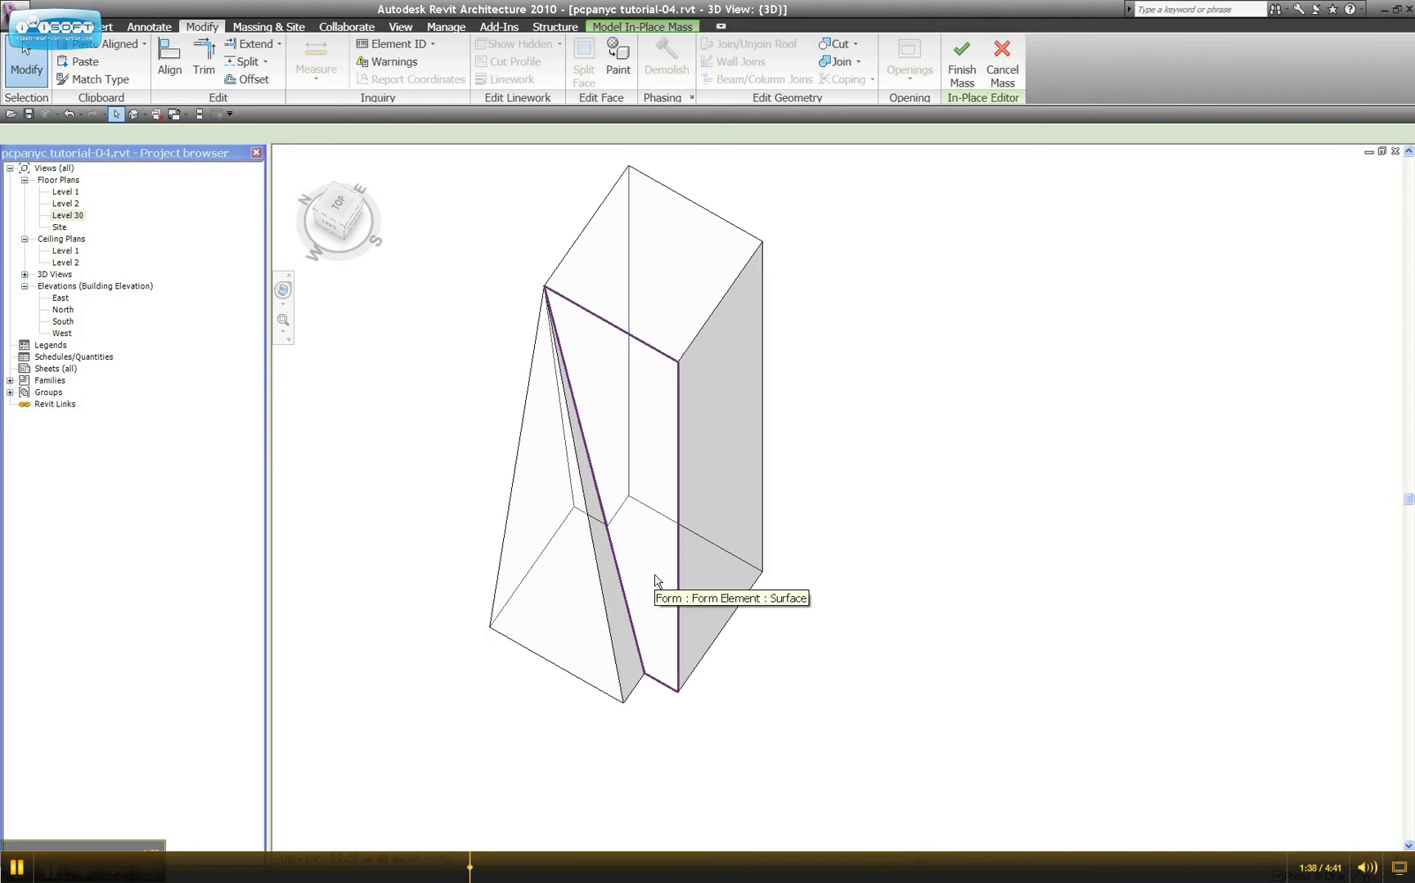
left_click(656, 581)
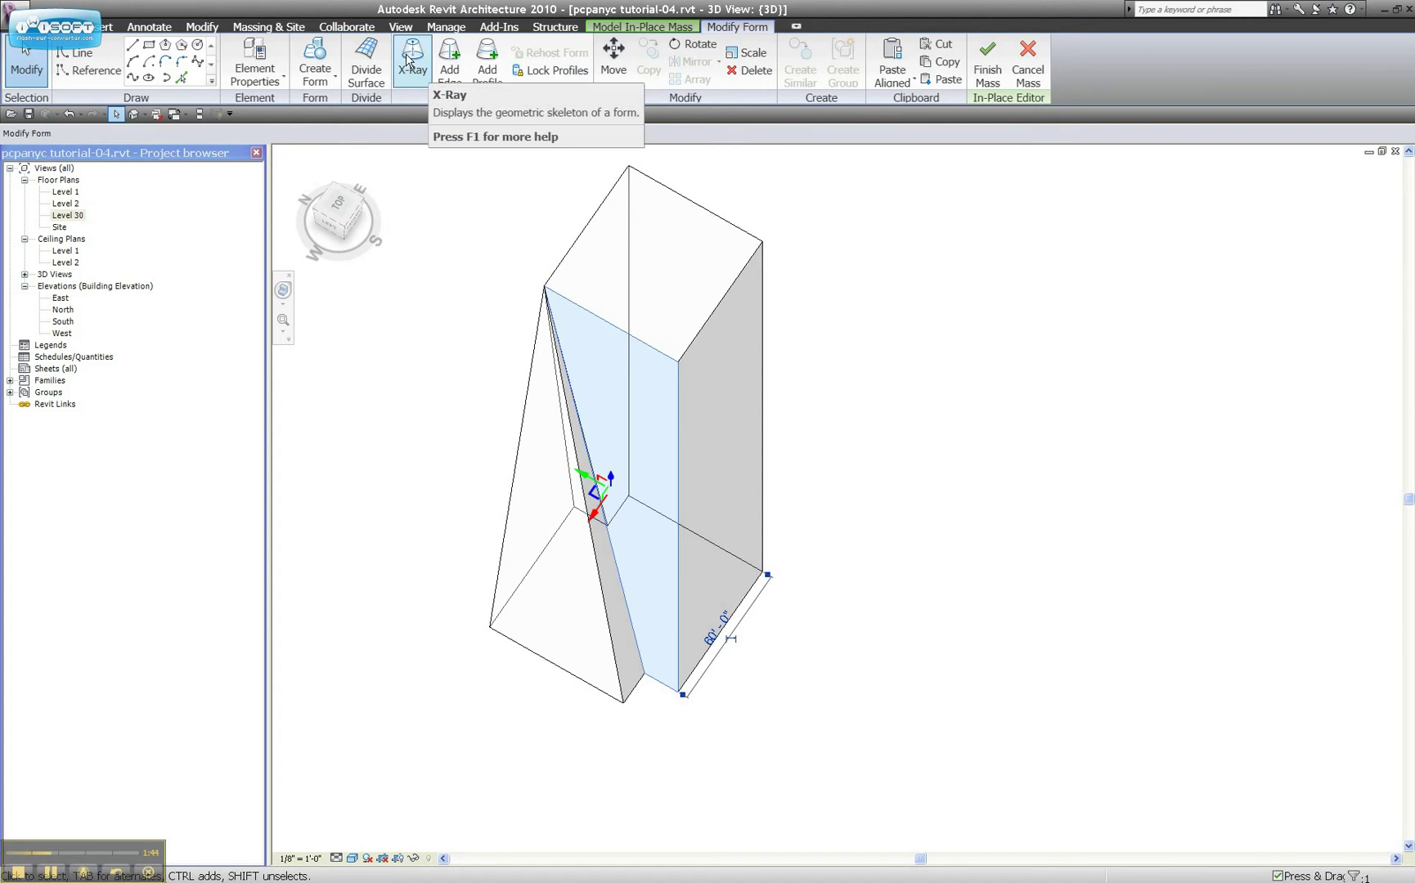
left_click(410, 61)
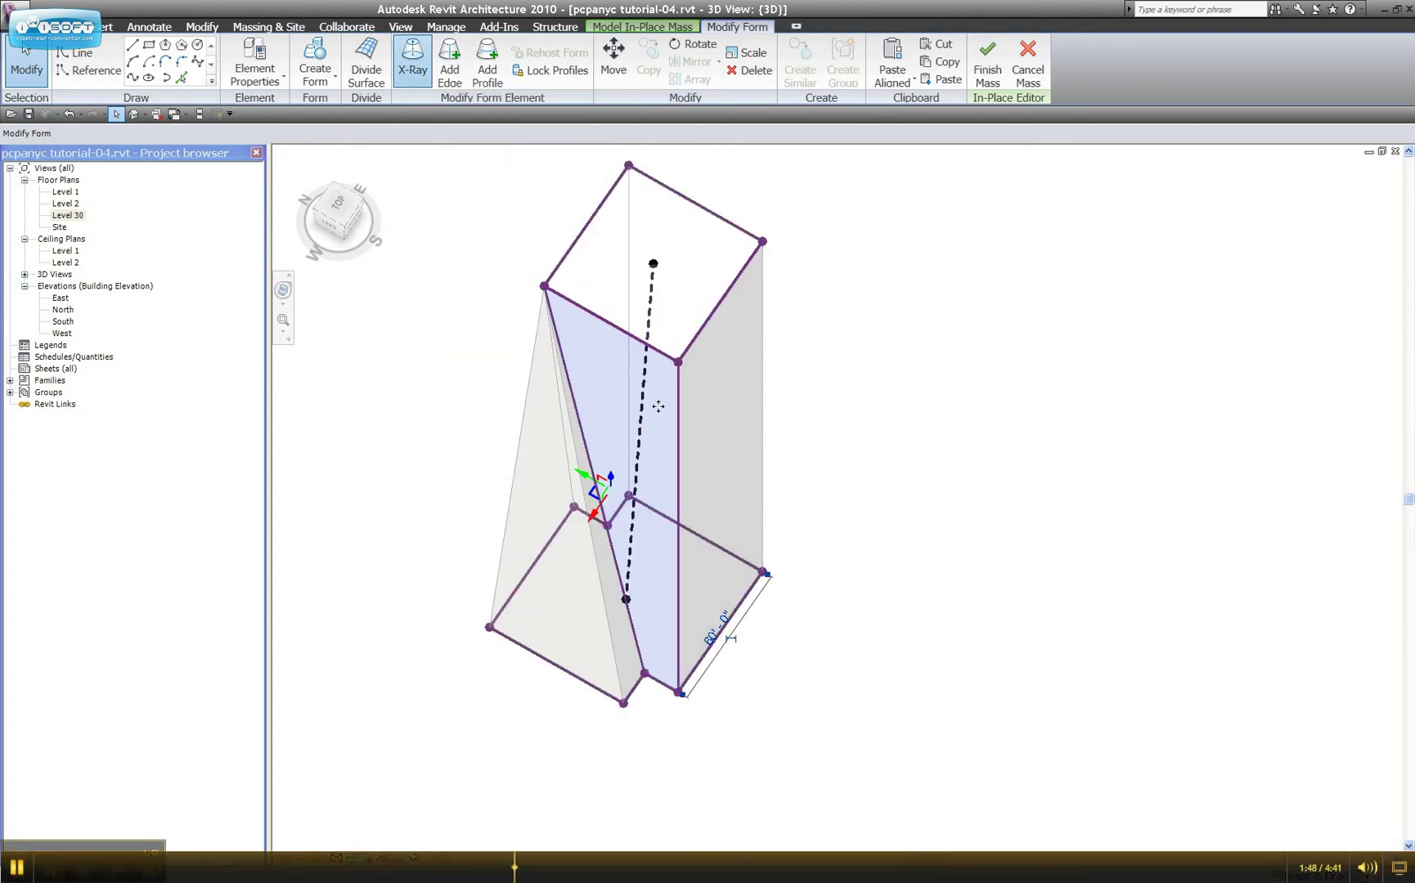
Add an edge from the near top corner to the base notch's inner corner, and delete the old diagonal edge ending there.
left_click(637, 371)
left_click(449, 65)
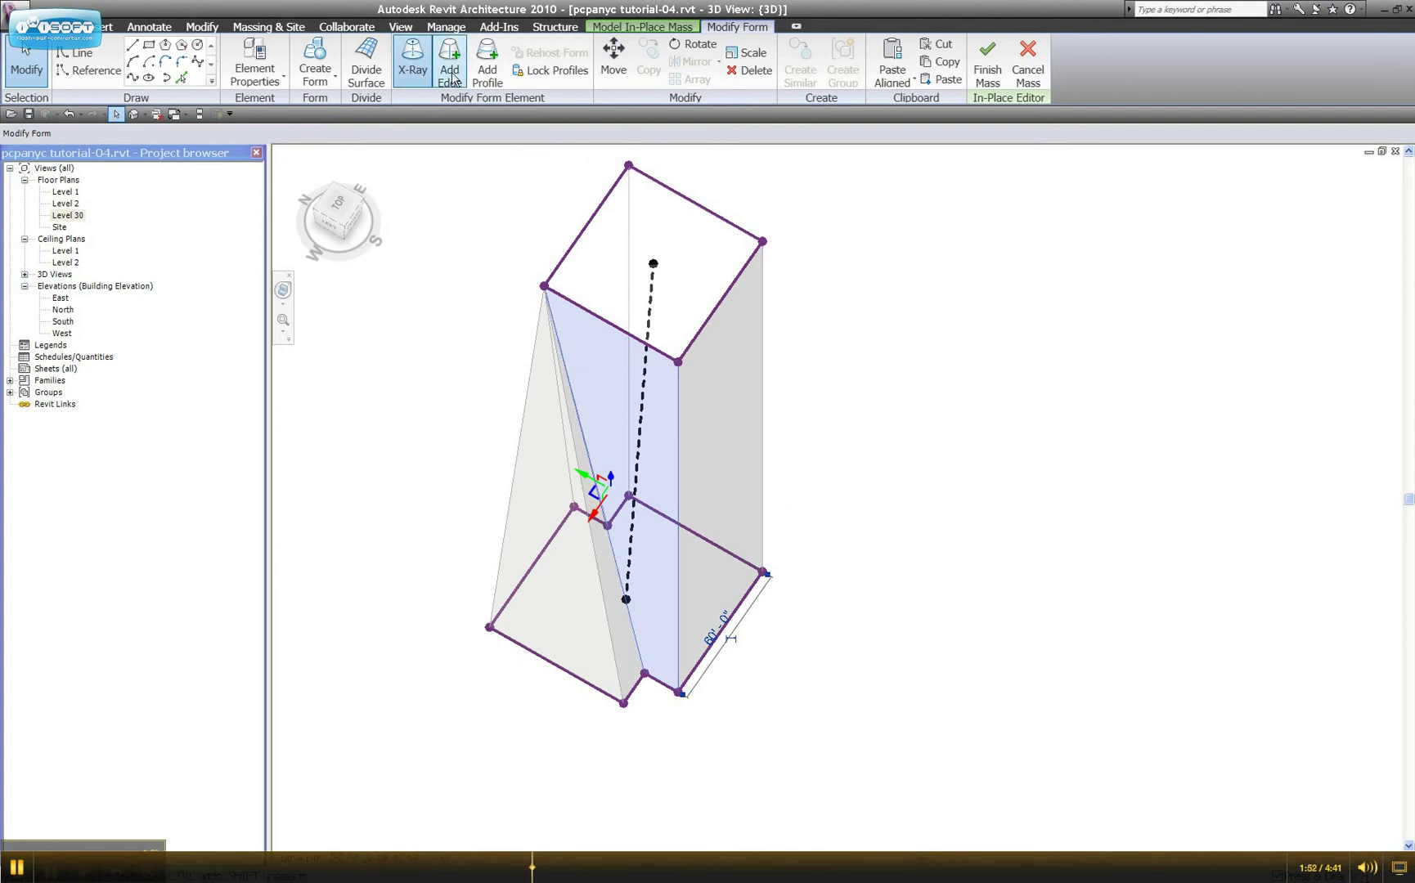
left_click(450, 70)
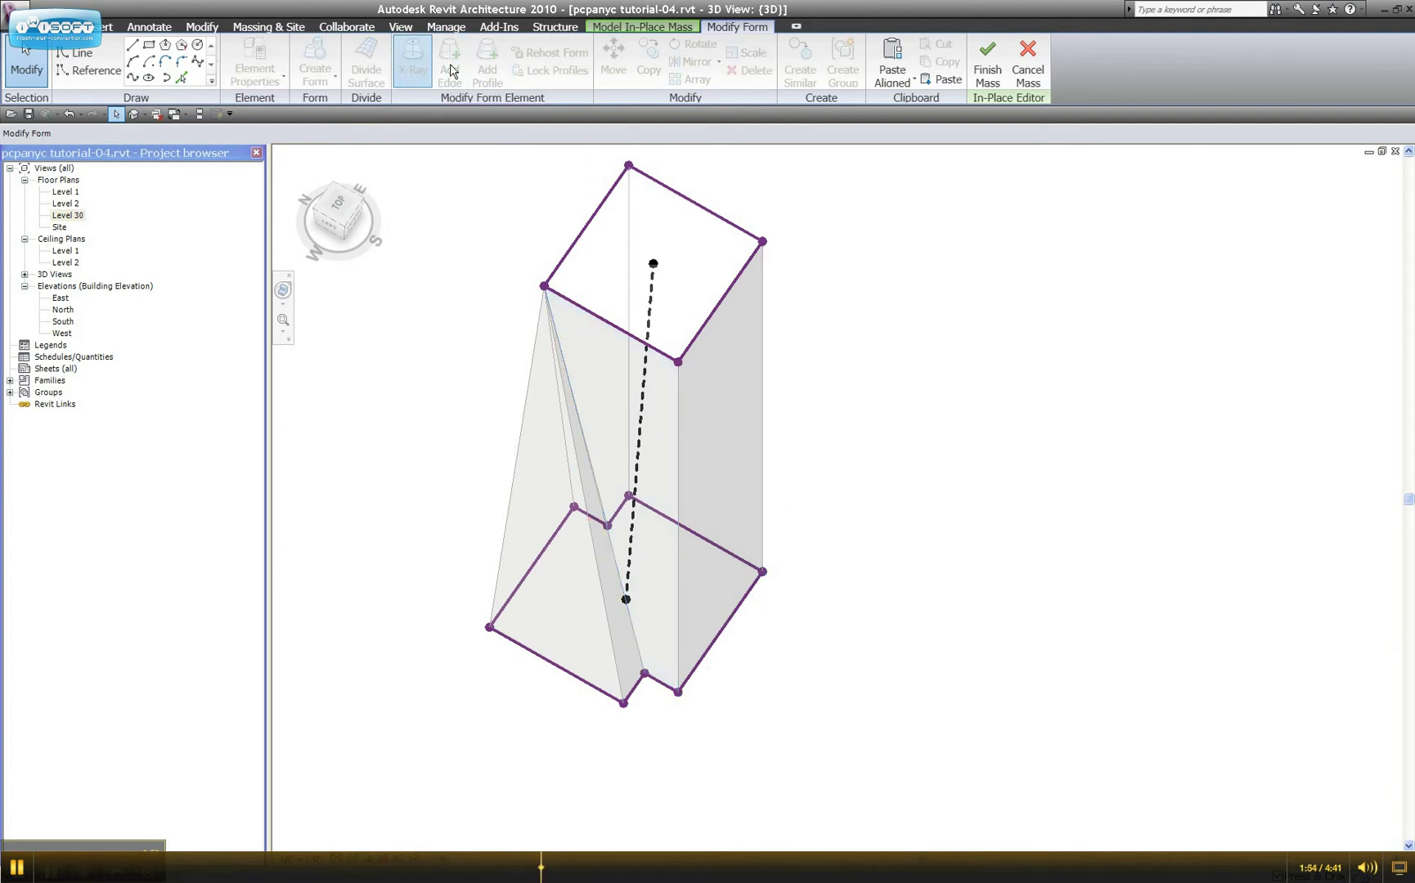
left_click(678, 361)
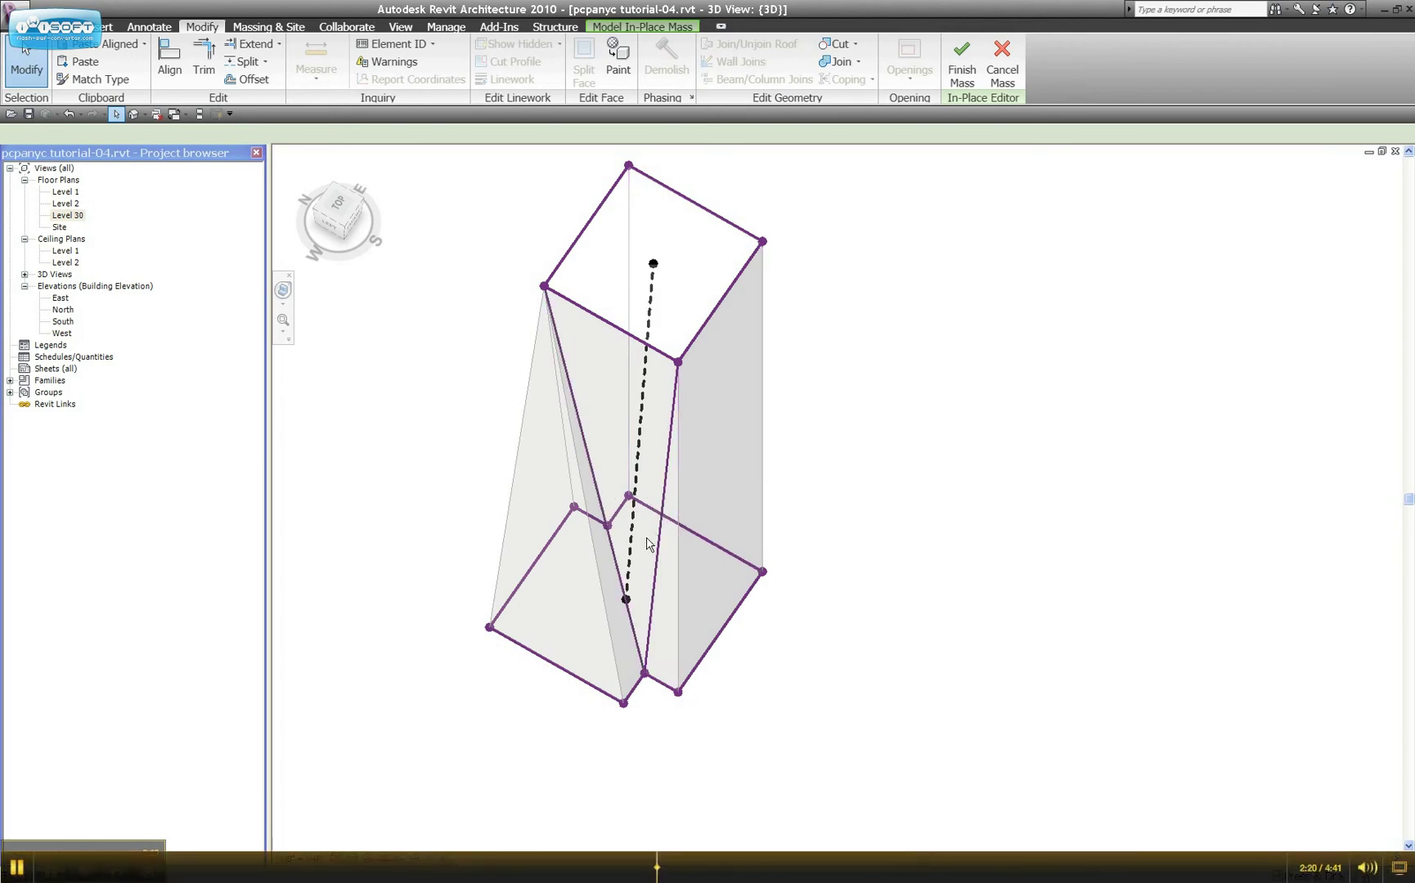
left_click(596, 482)
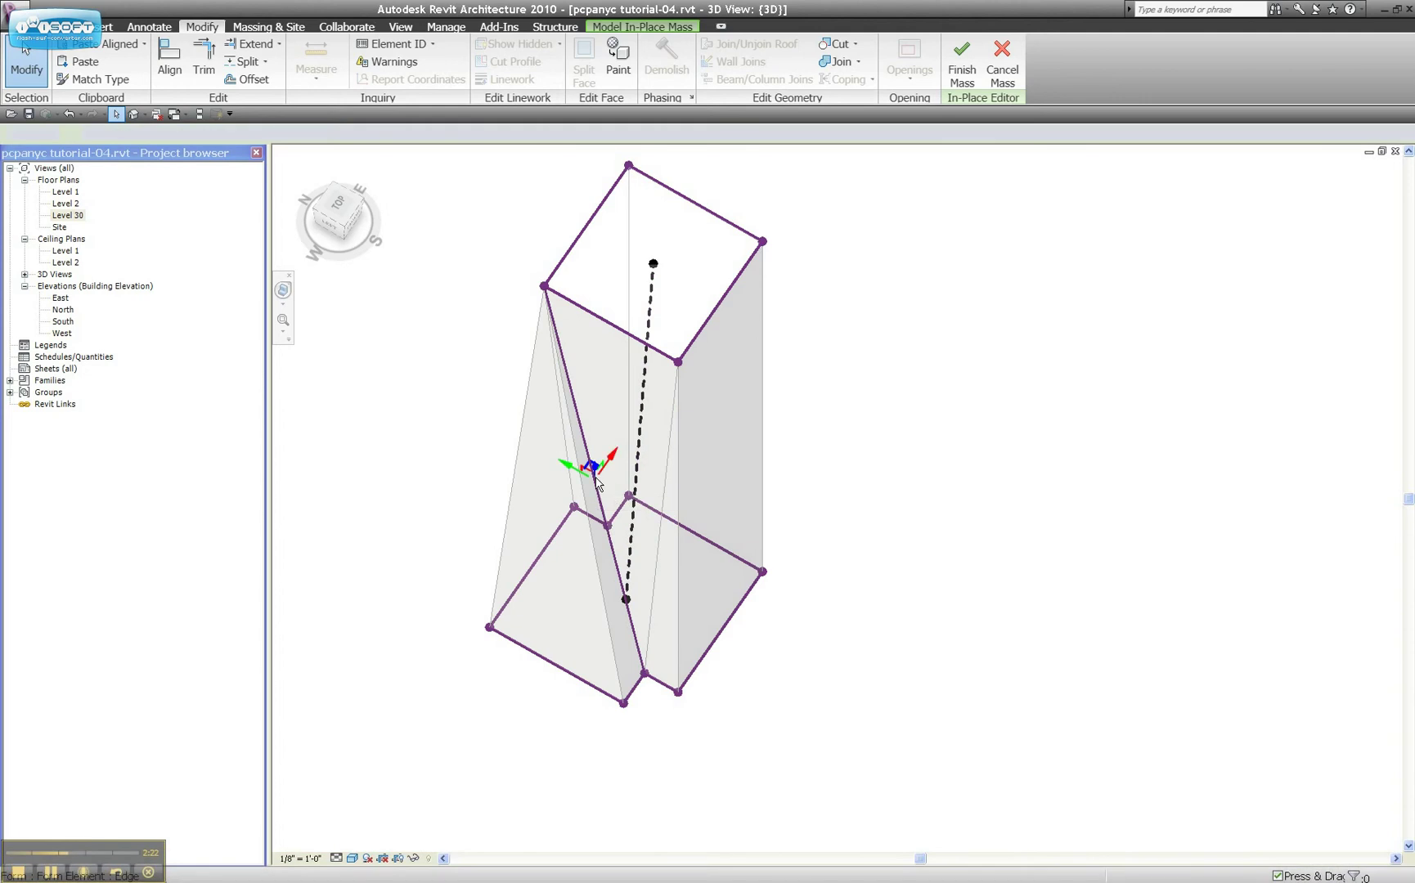
key("Delete")
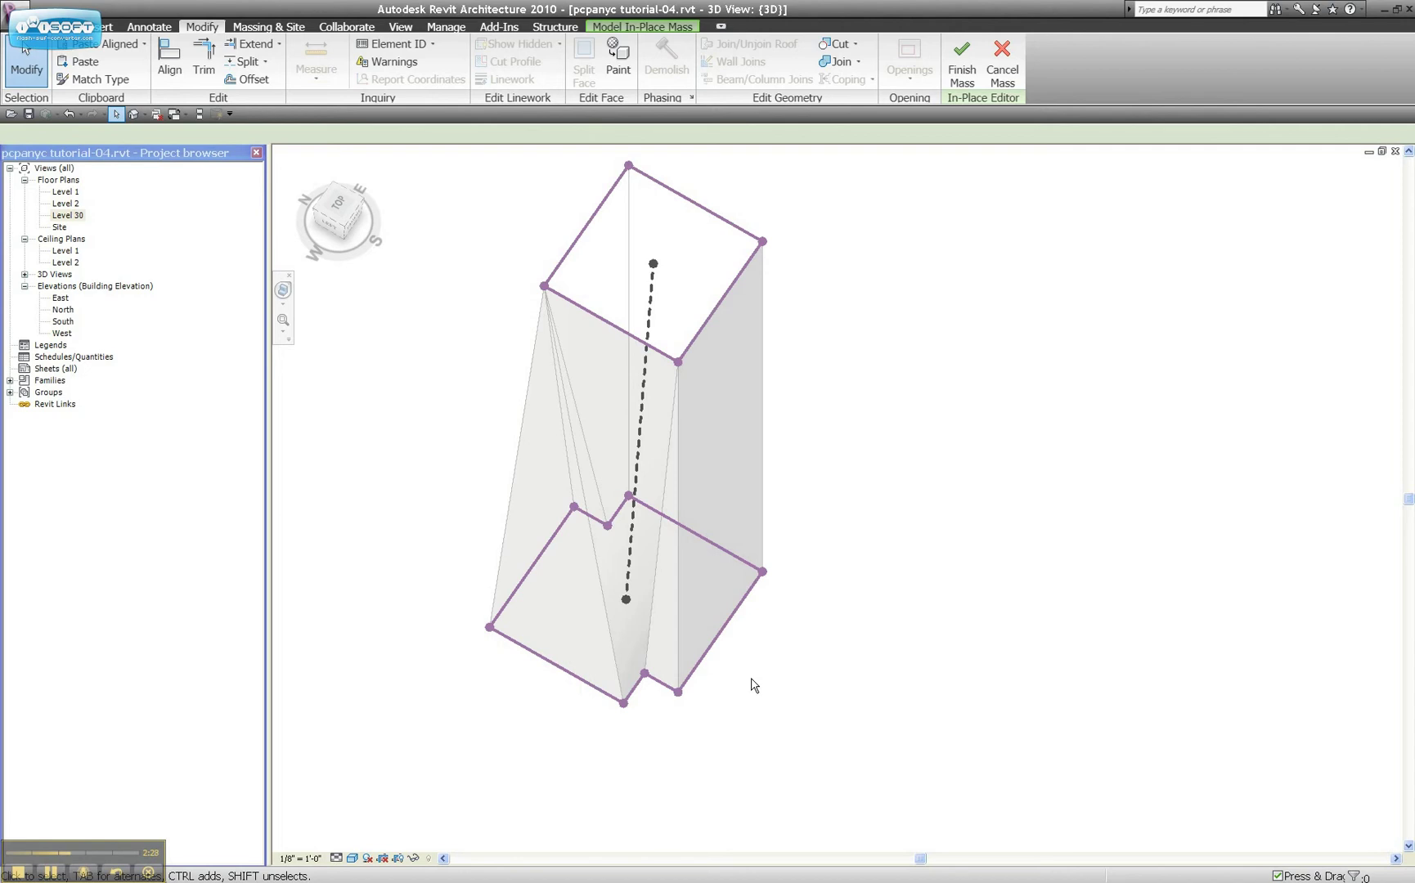
Add a second edge from the same top corner to the outer base corner beside the notch.
left_click(689, 605)
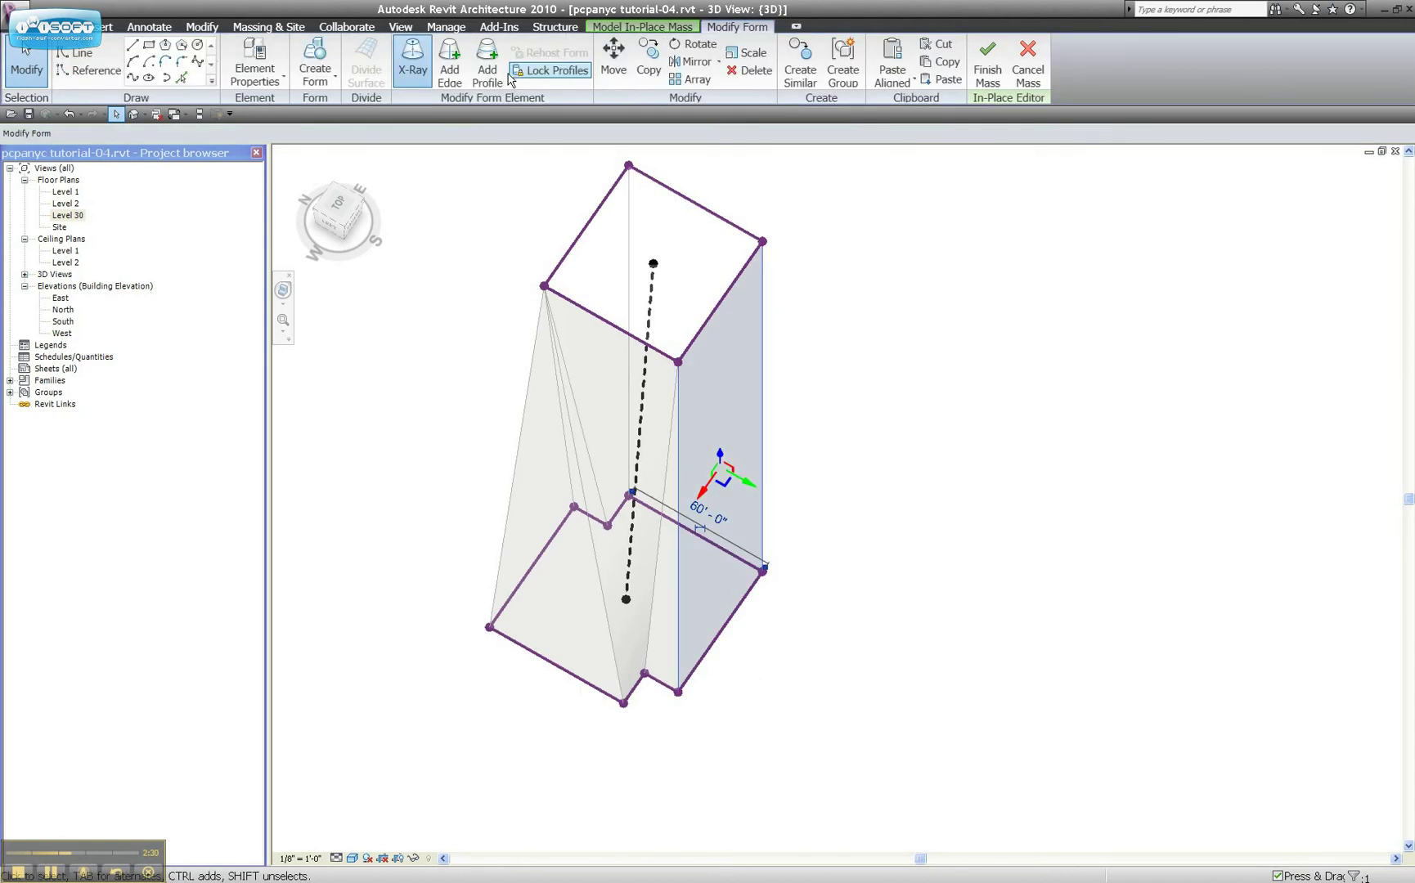
left_click(493, 72)
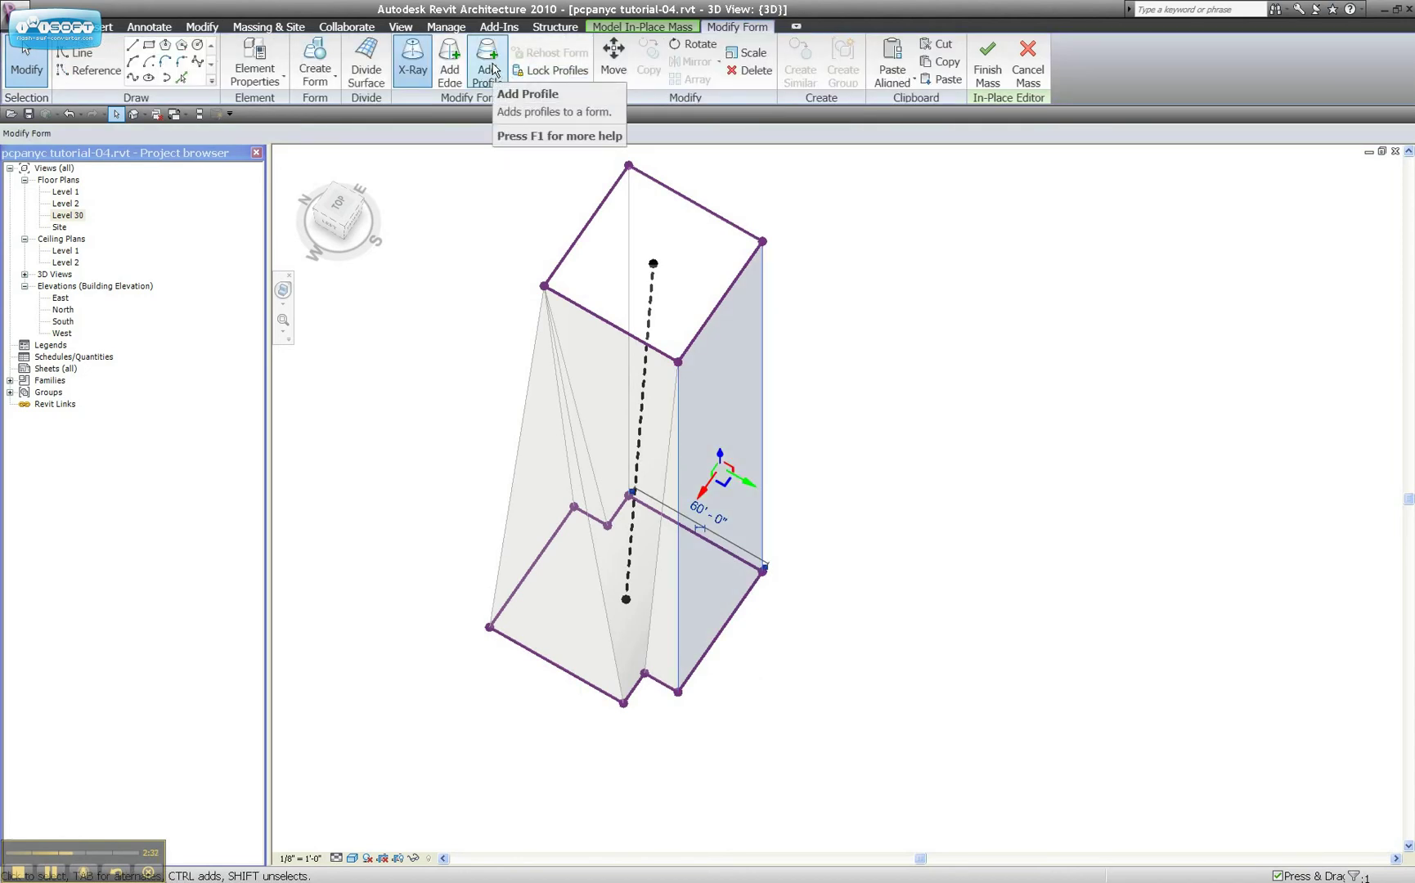
left_click(453, 69)
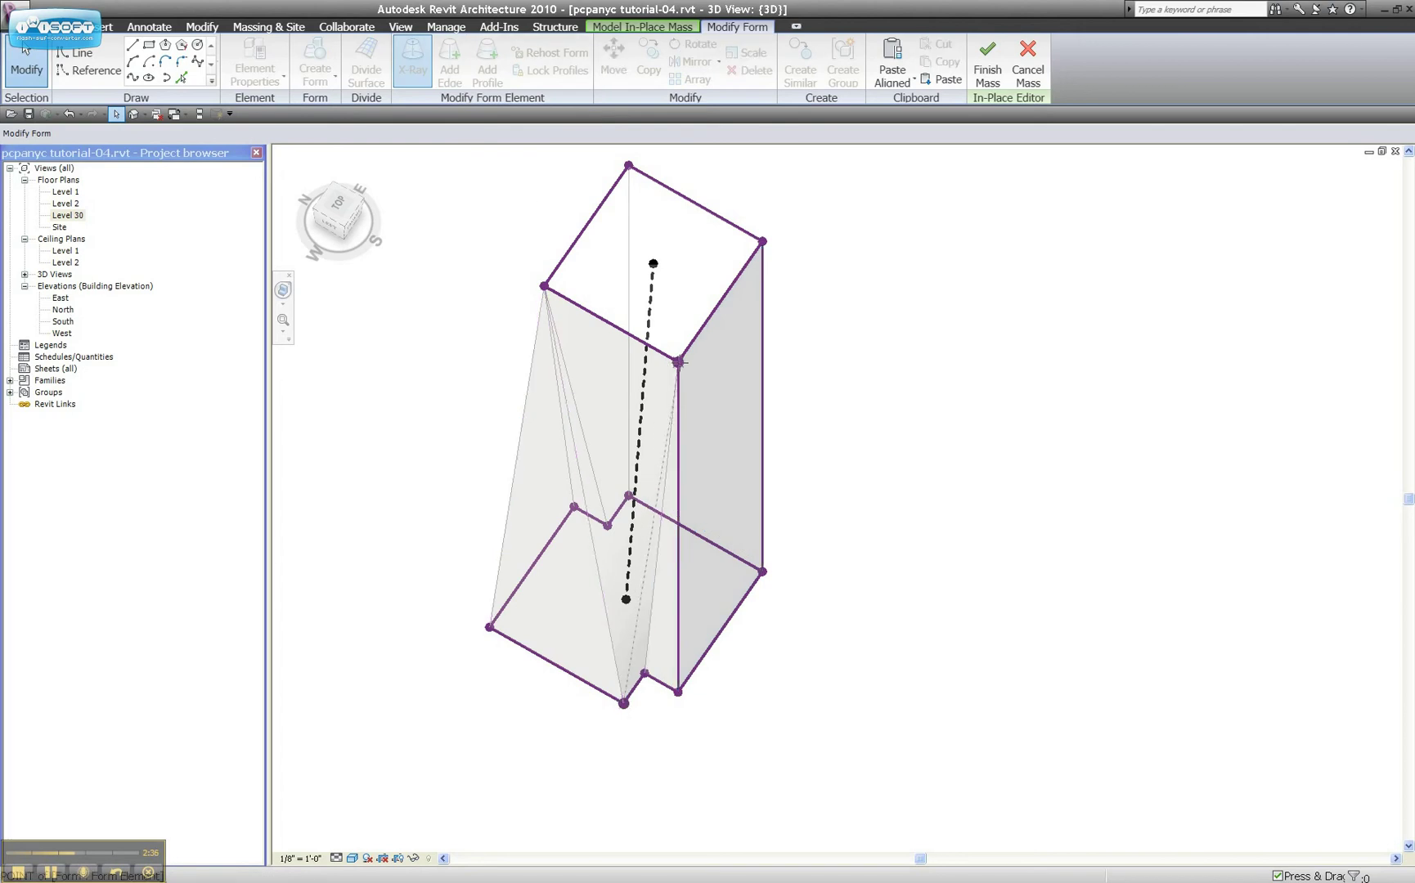
key("Escape")
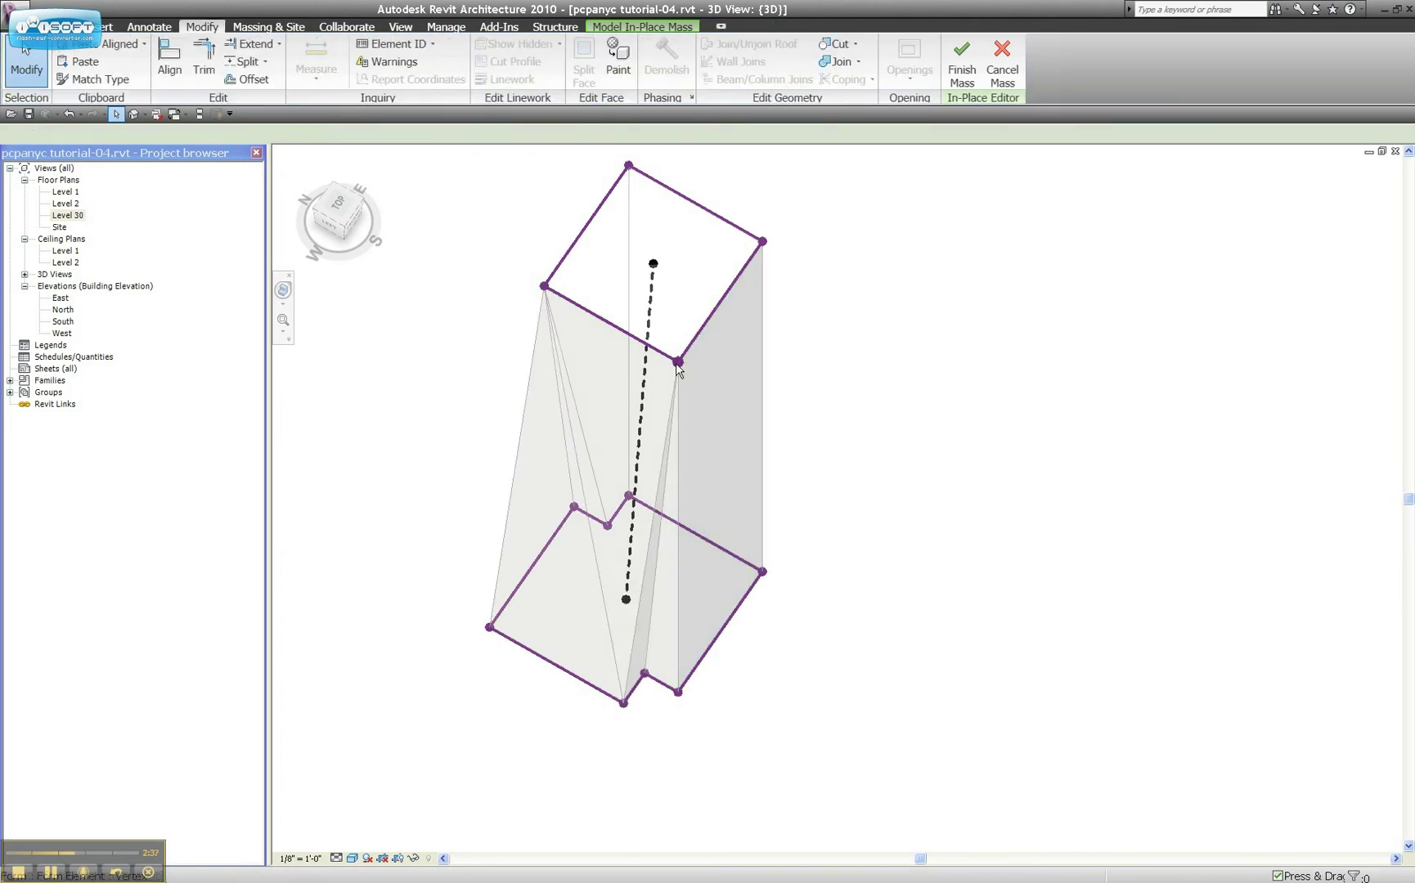
Select the triangular surface between the new edge and the old diagonal, and examine the form from above and at an angle.
left_click(610, 373)
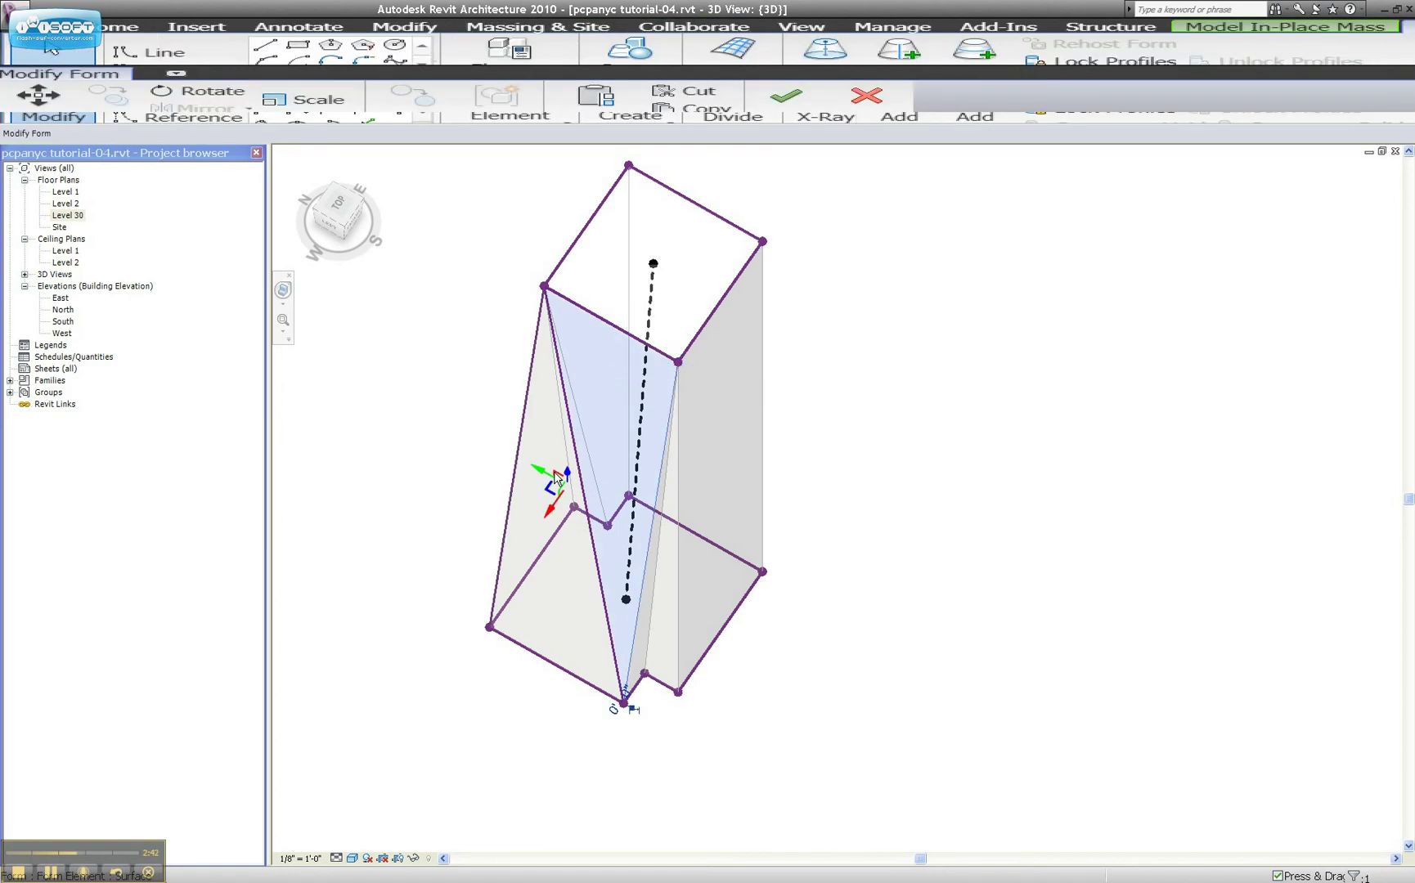
left_click(340, 208)
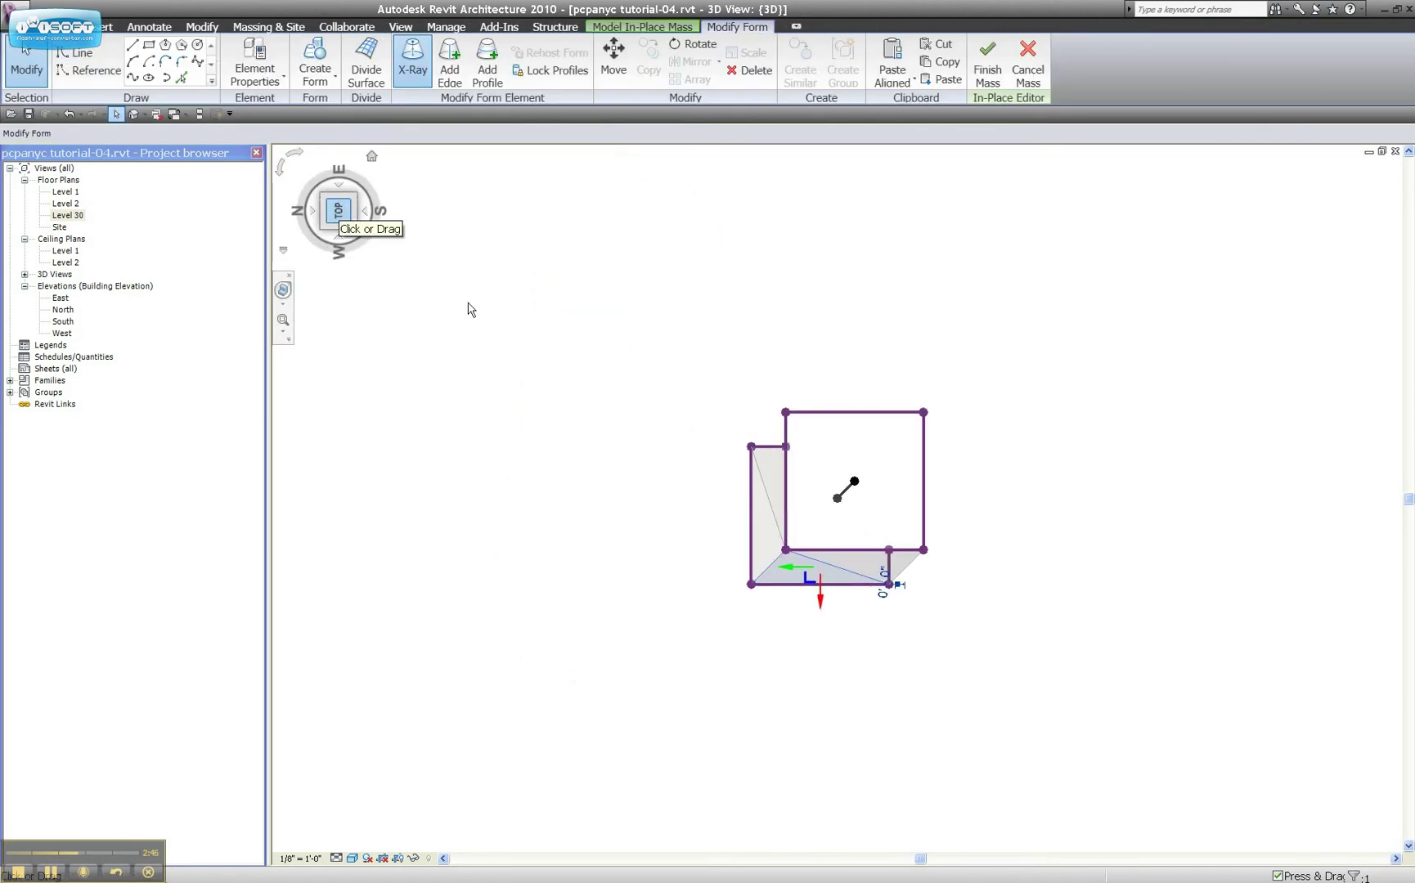
middle_click_drag(1194, 654, 1200, 660, "shift")
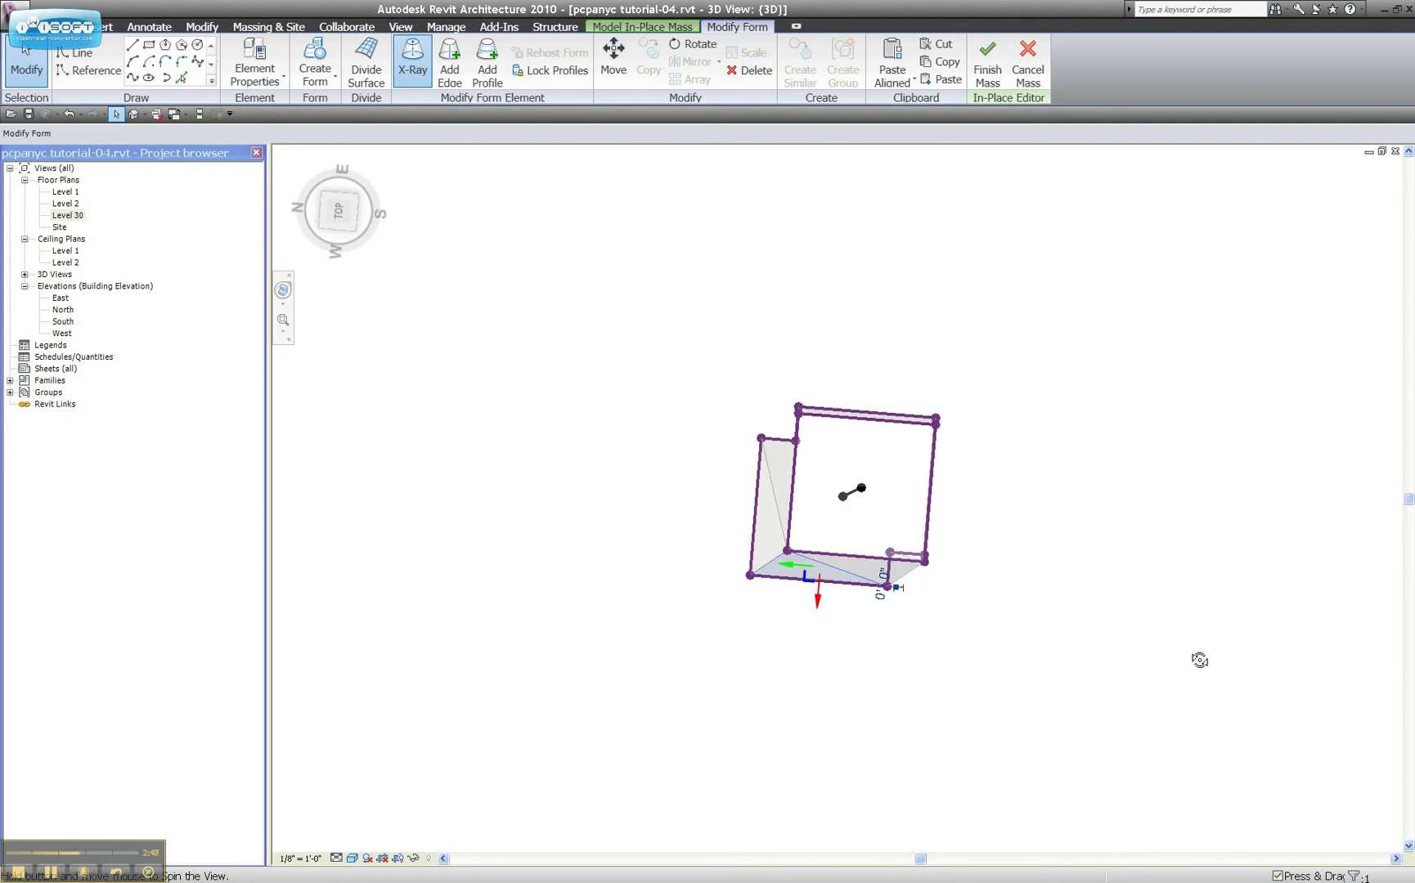
left_click(354, 230)
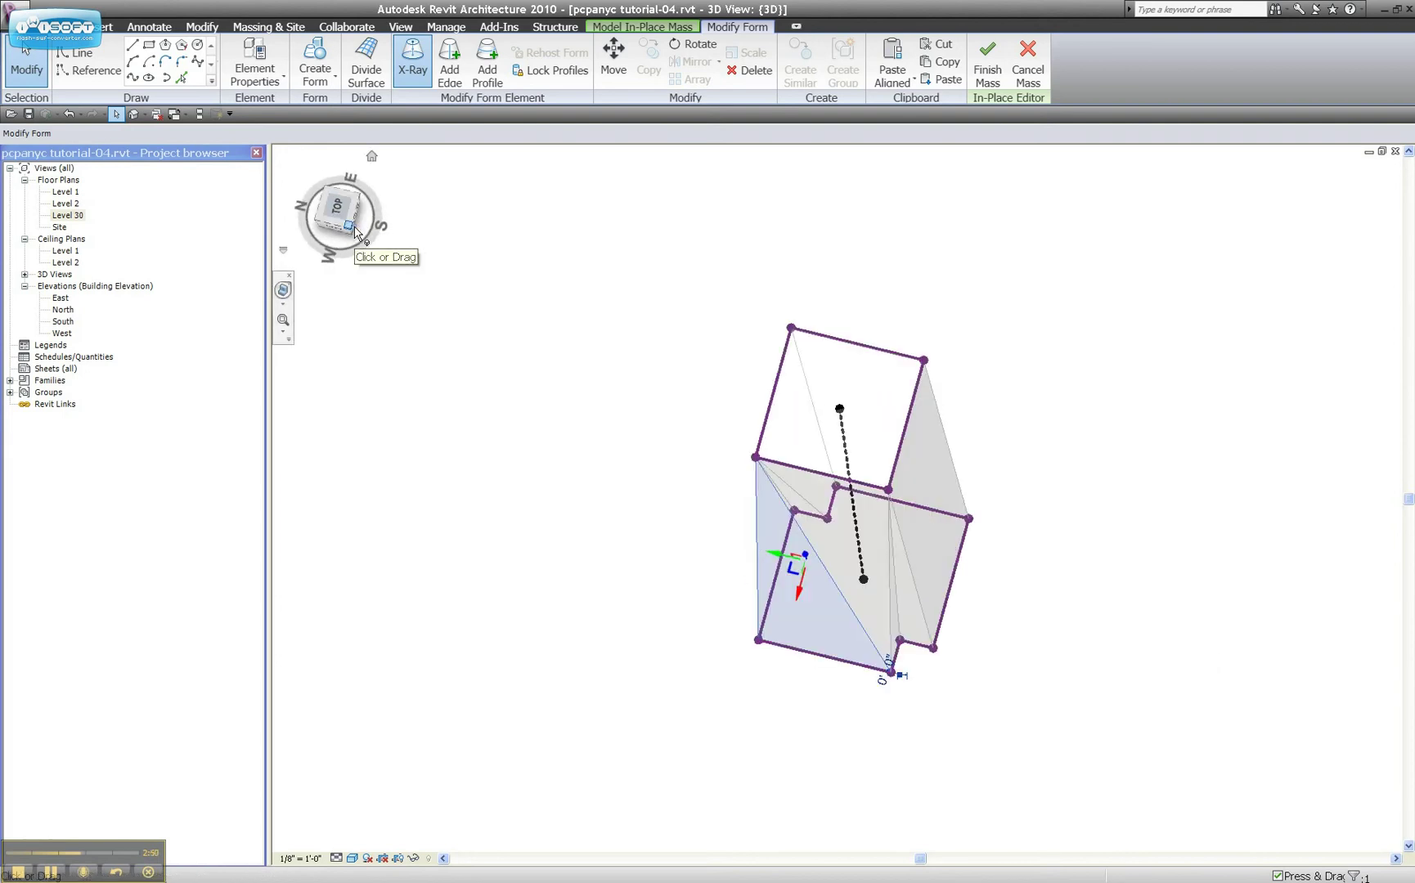
Clear the surface selection and delete the leftover diagonal edge crossing the side surface to the outer base corner beside the first notch.
left_click(445, 408)
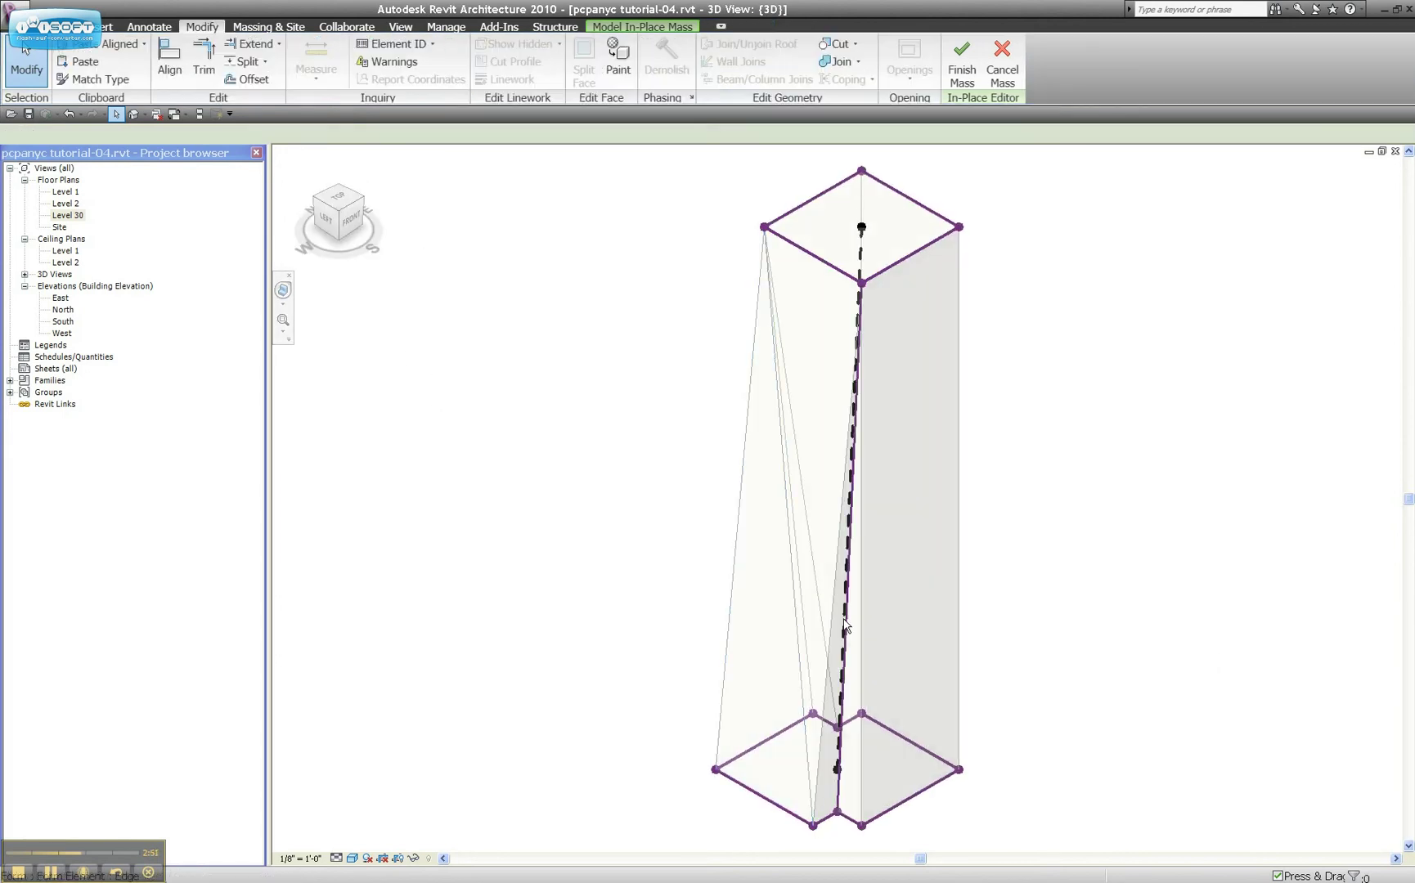
left_click(792, 549)
key("Escape")
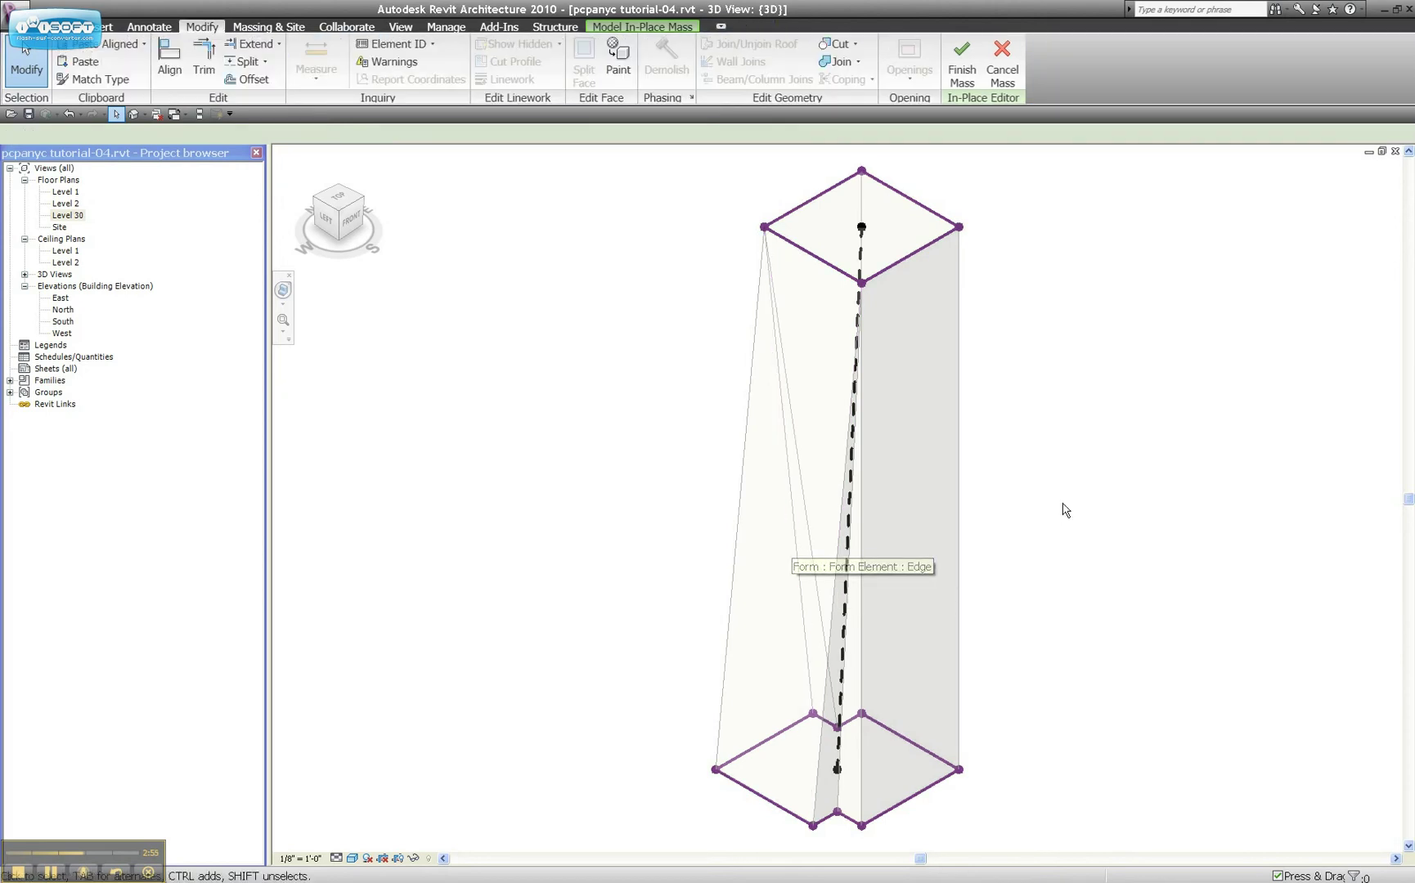
On the opposite side of the form, add an edge from the top corner above the second notch to that notch's inner base corner.
middle_click_drag(1042, 496, 831, 672, "shift")
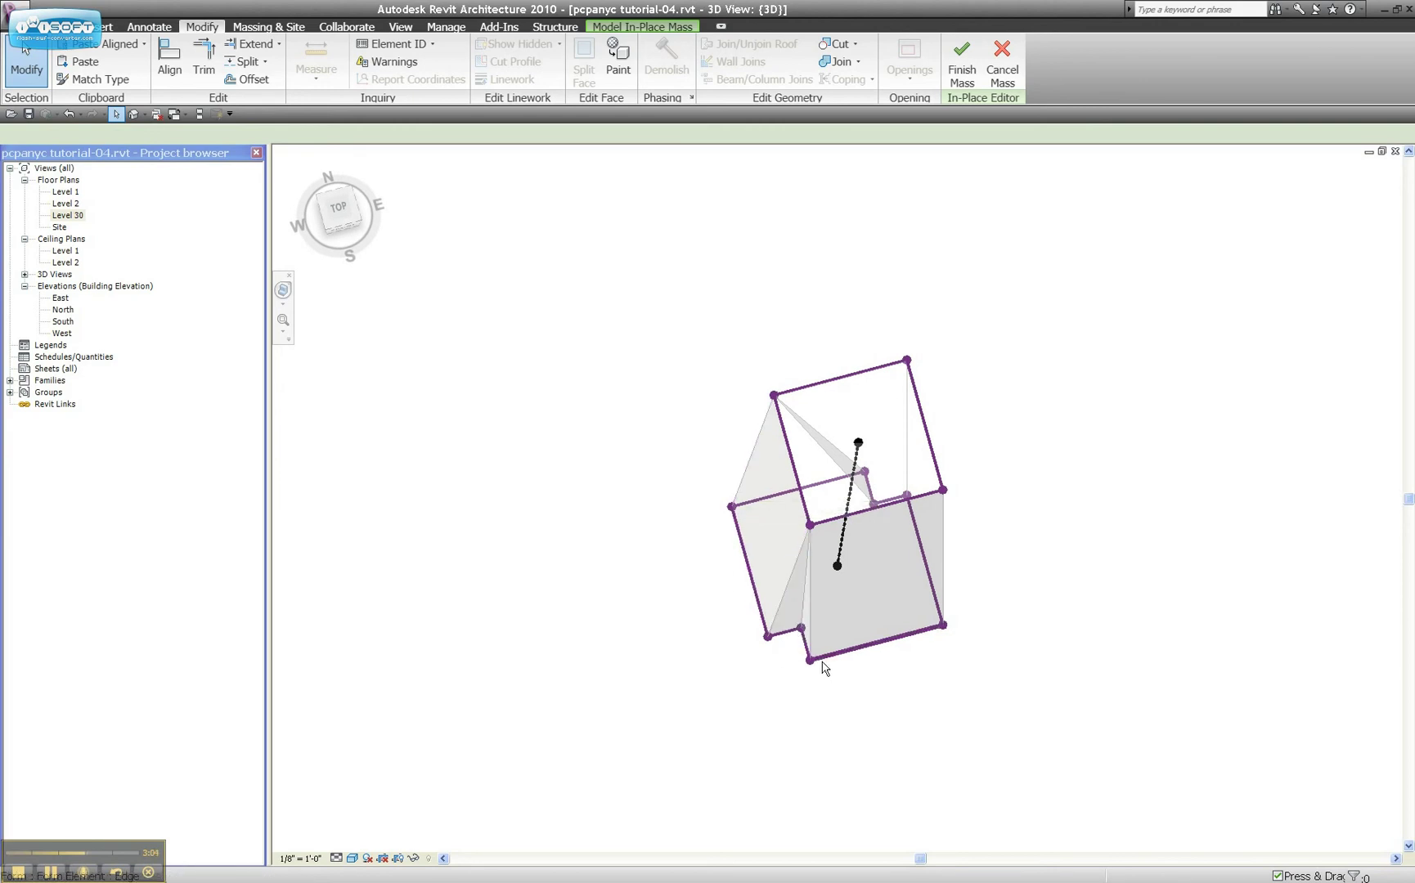
middle_click_drag(1066, 649, 418, 582, "shift")
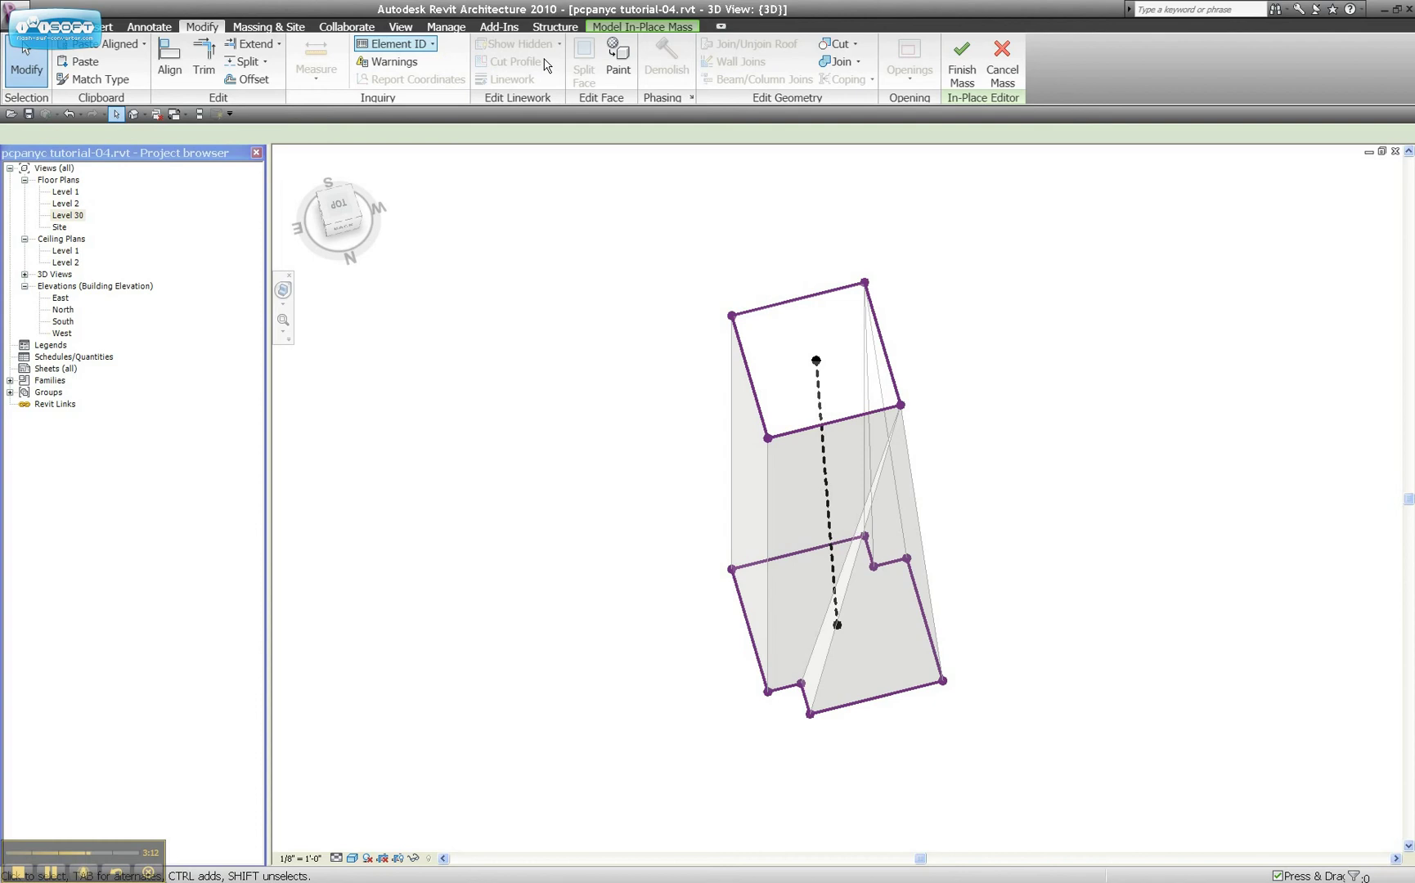
left_click(795, 536)
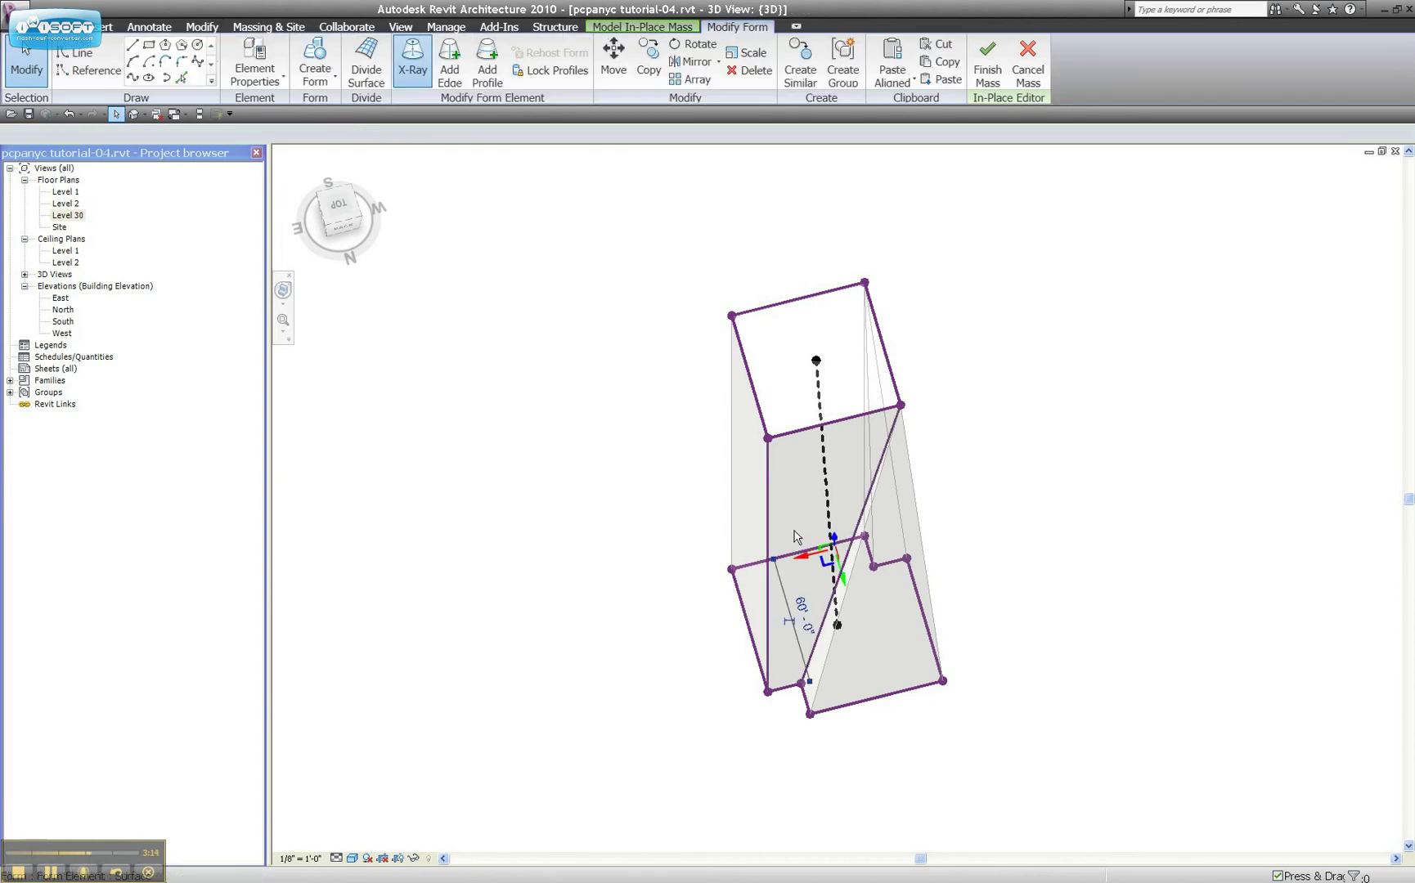
key("Escape")
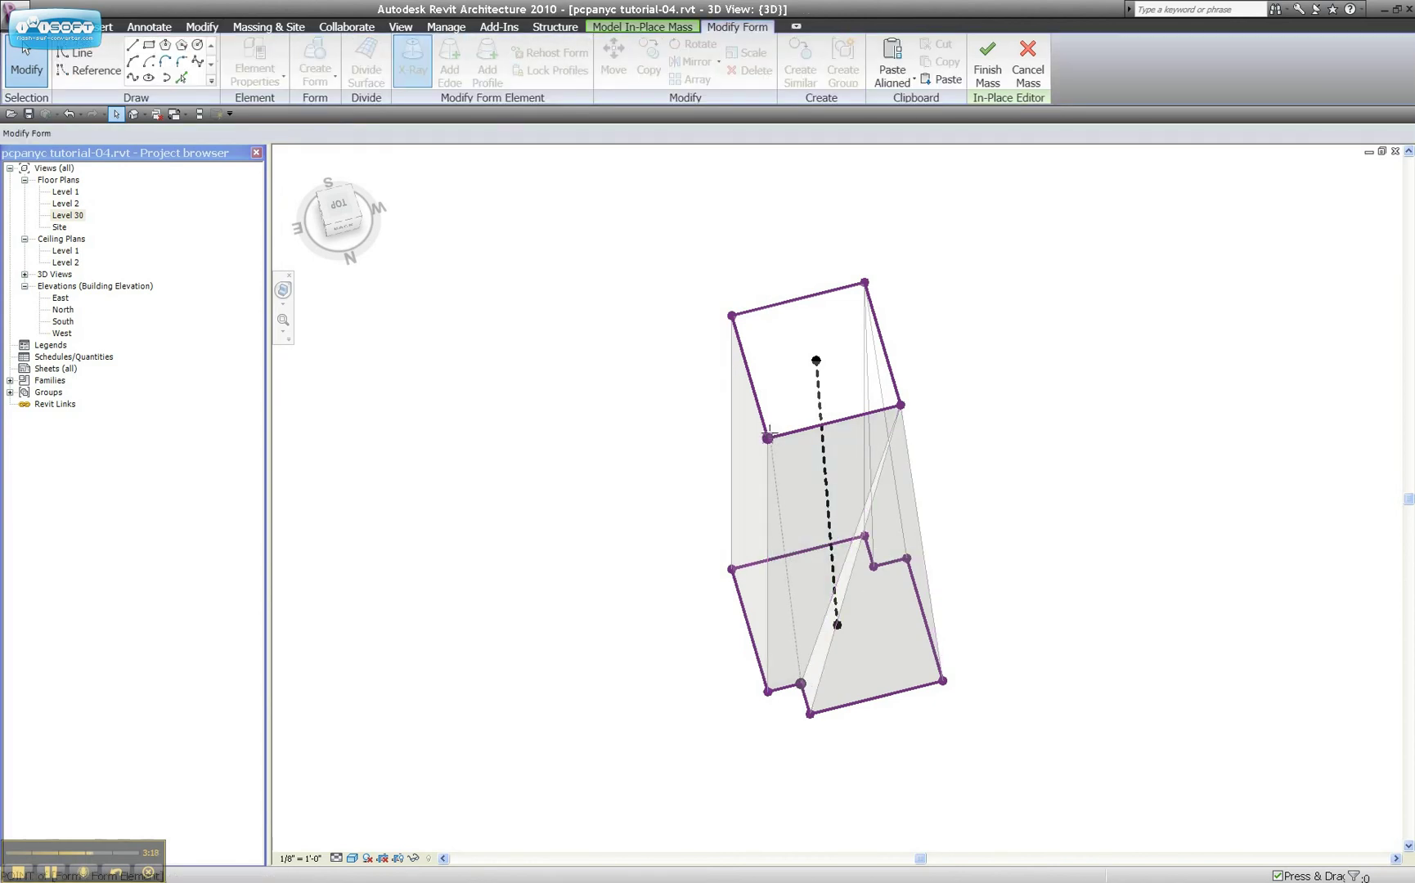
key("Escape")
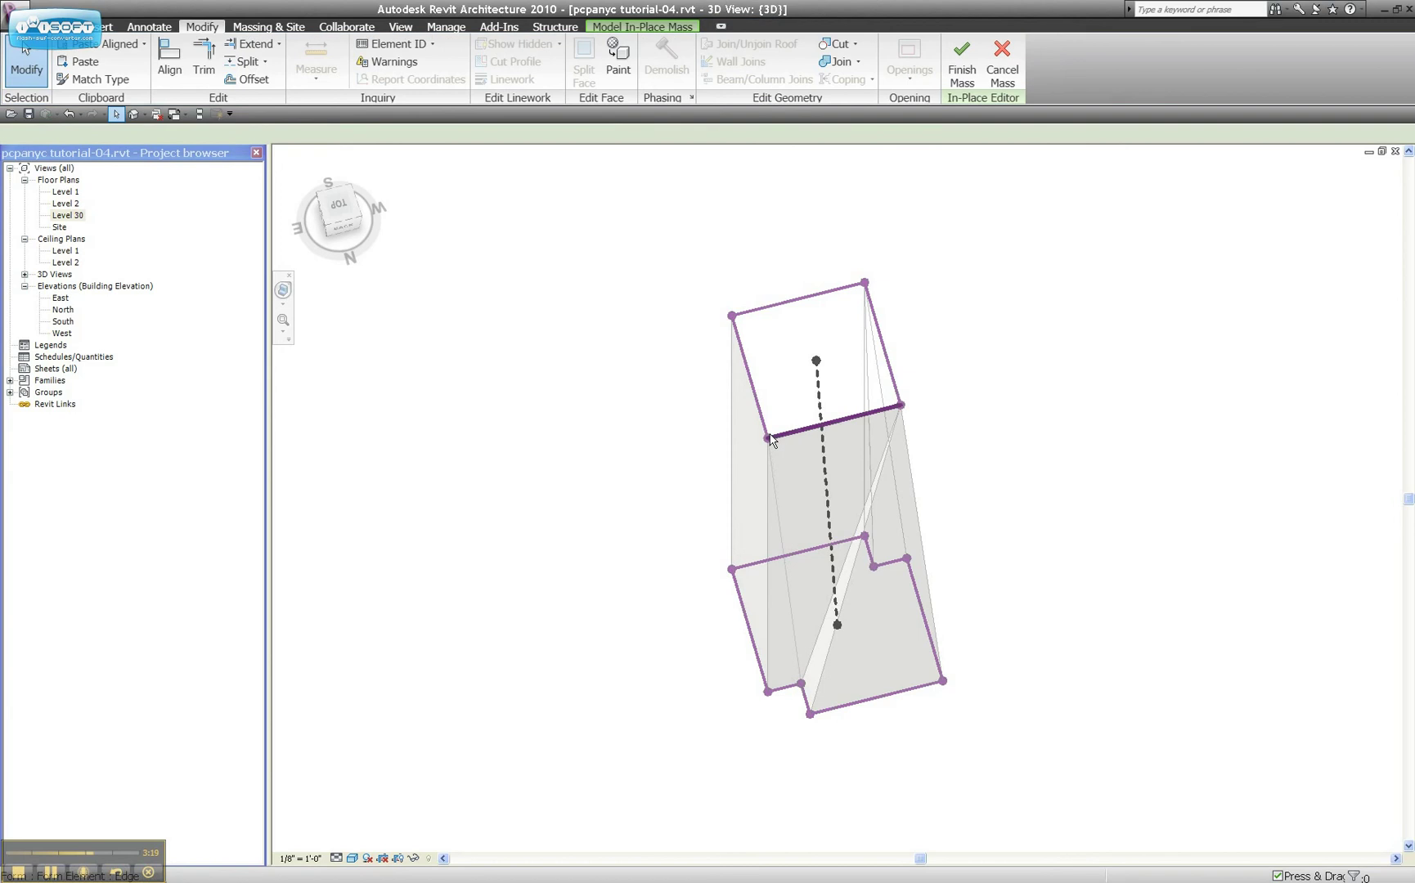
Delete the old diagonal edge running from the adjacent top corner to the second notch's inner base corner, and dismiss the warning.
left_click(856, 539)
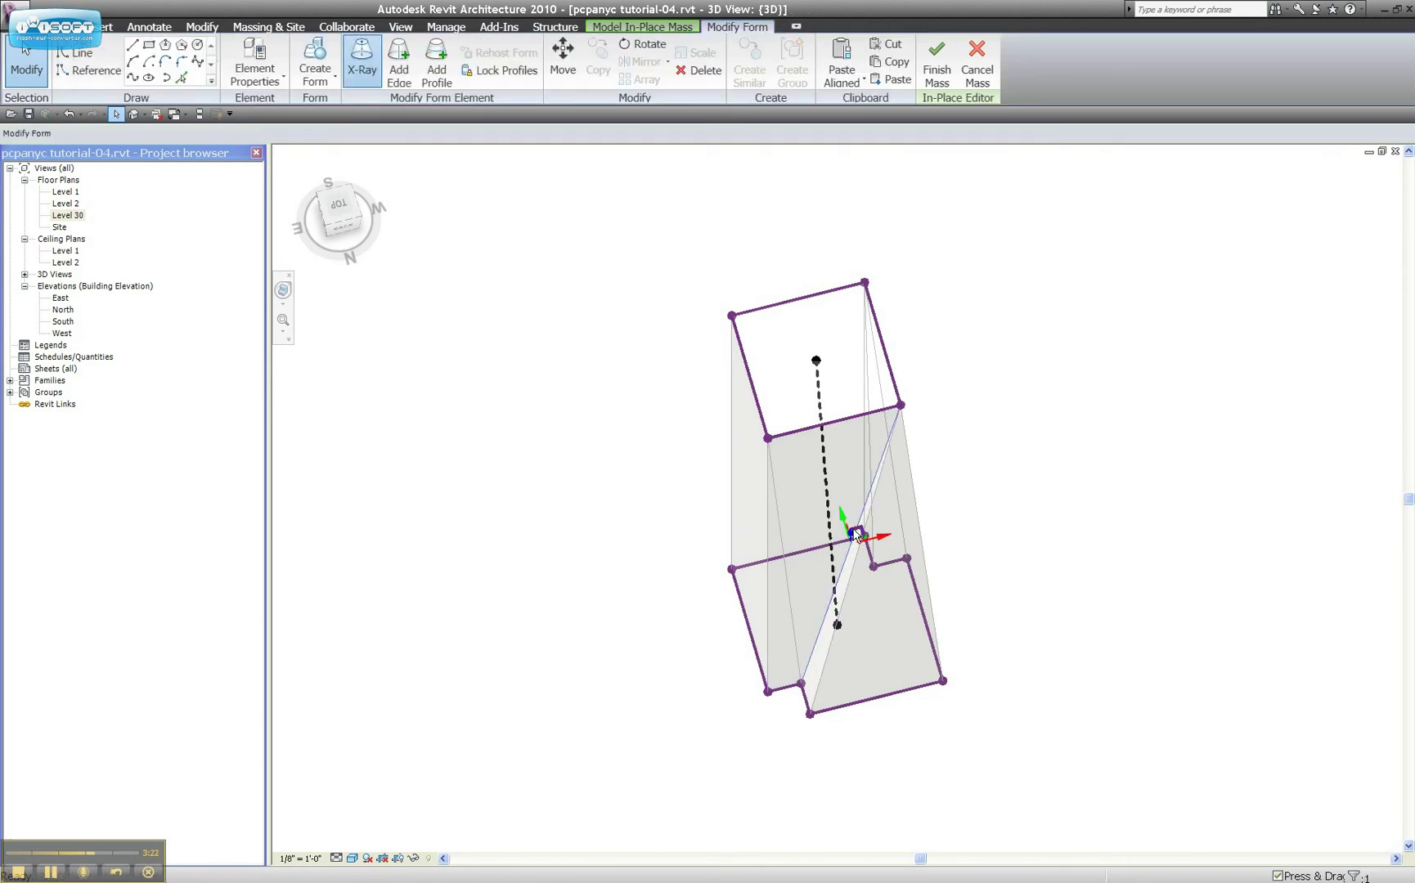
left_click_drag(856, 536, 864, 537)
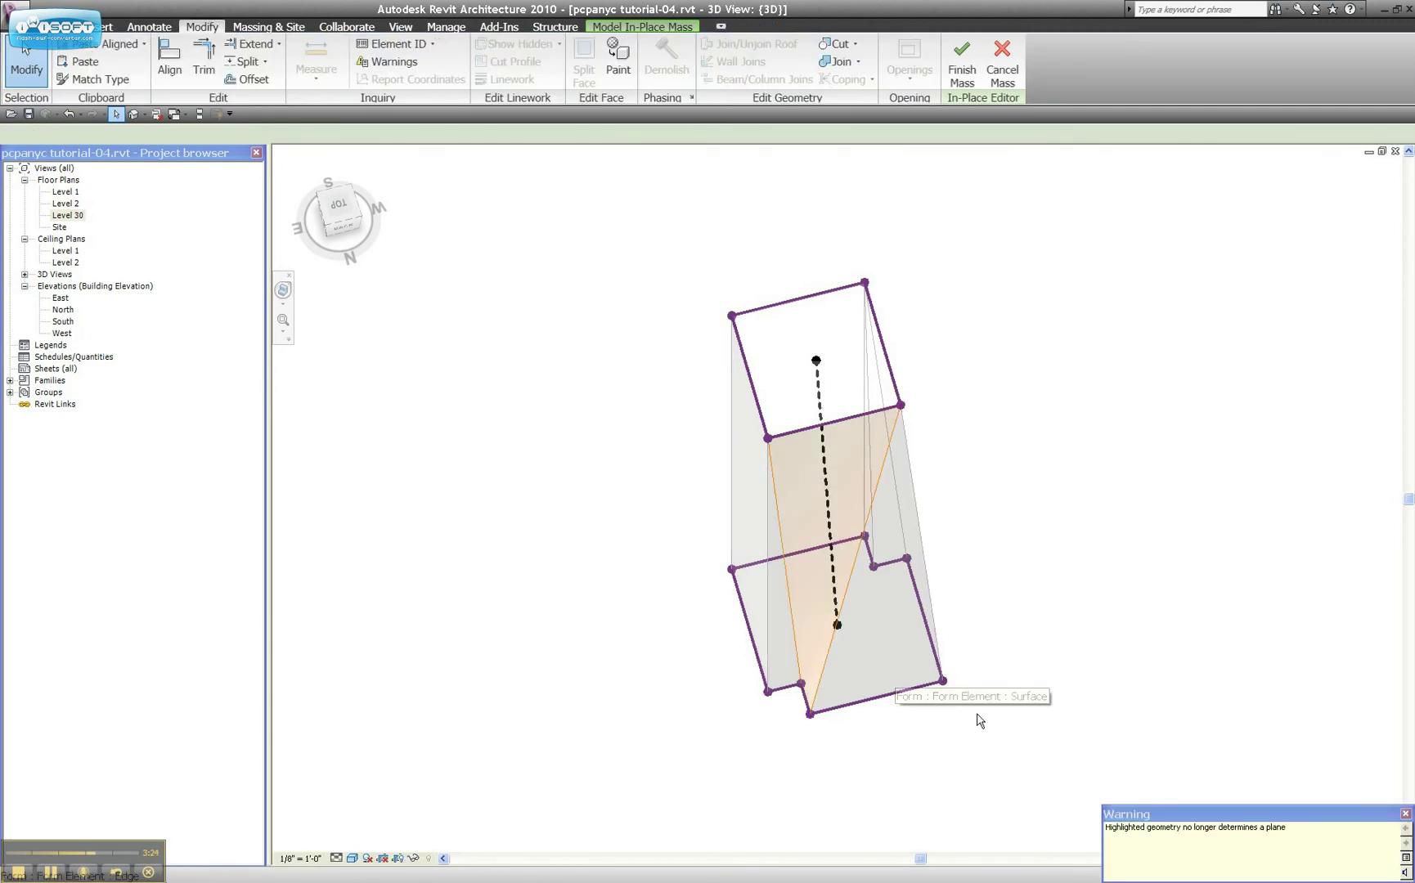
left_click(1205, 818)
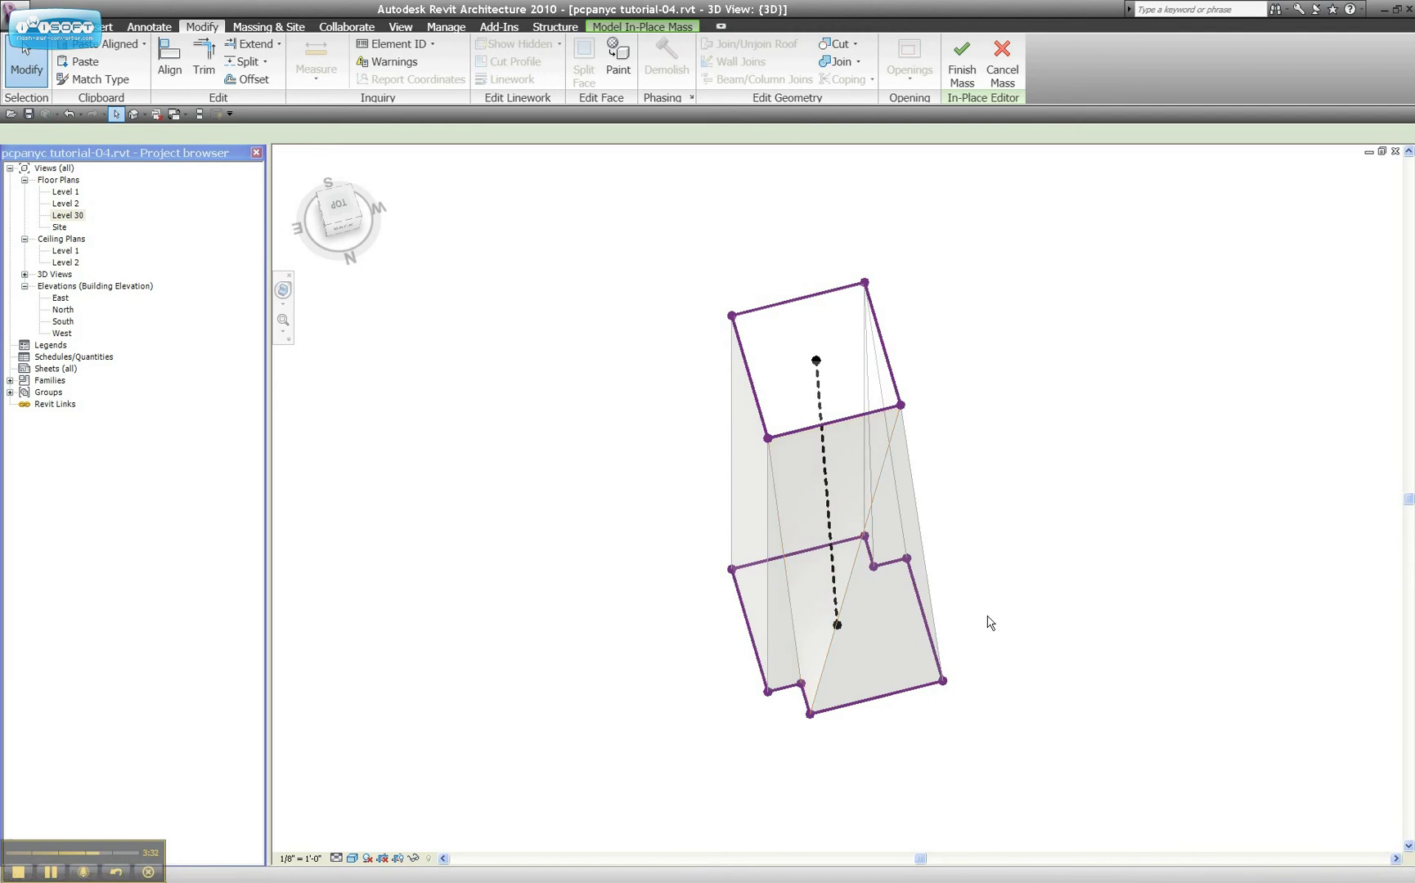
Add an edge from the top corner above the second notch to the outer base corner beside it, and delete the old diagonal ending there.
left_click(858, 484)
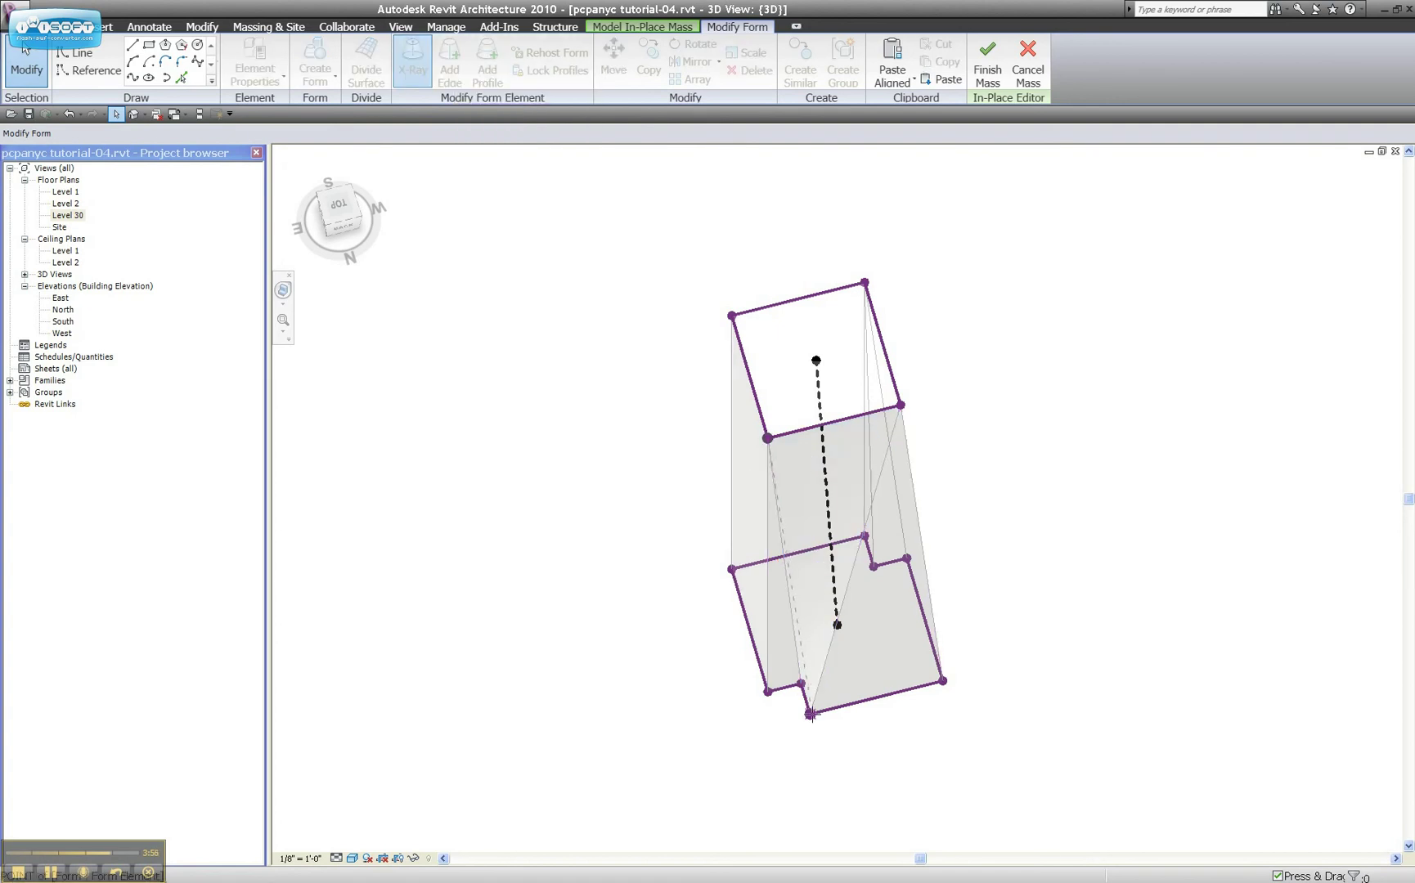
key("Escape")
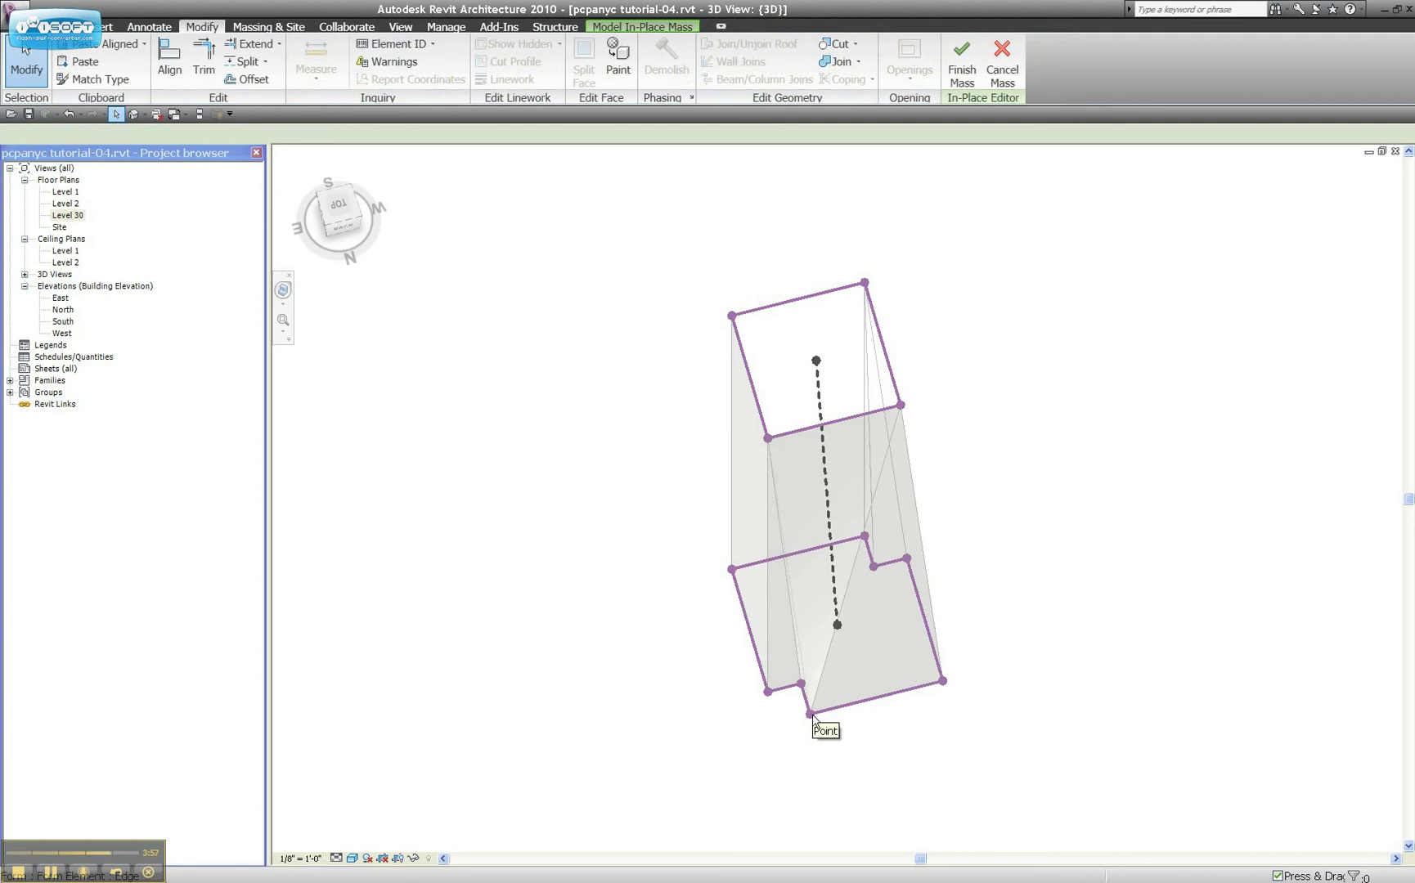
left_click(896, 515)
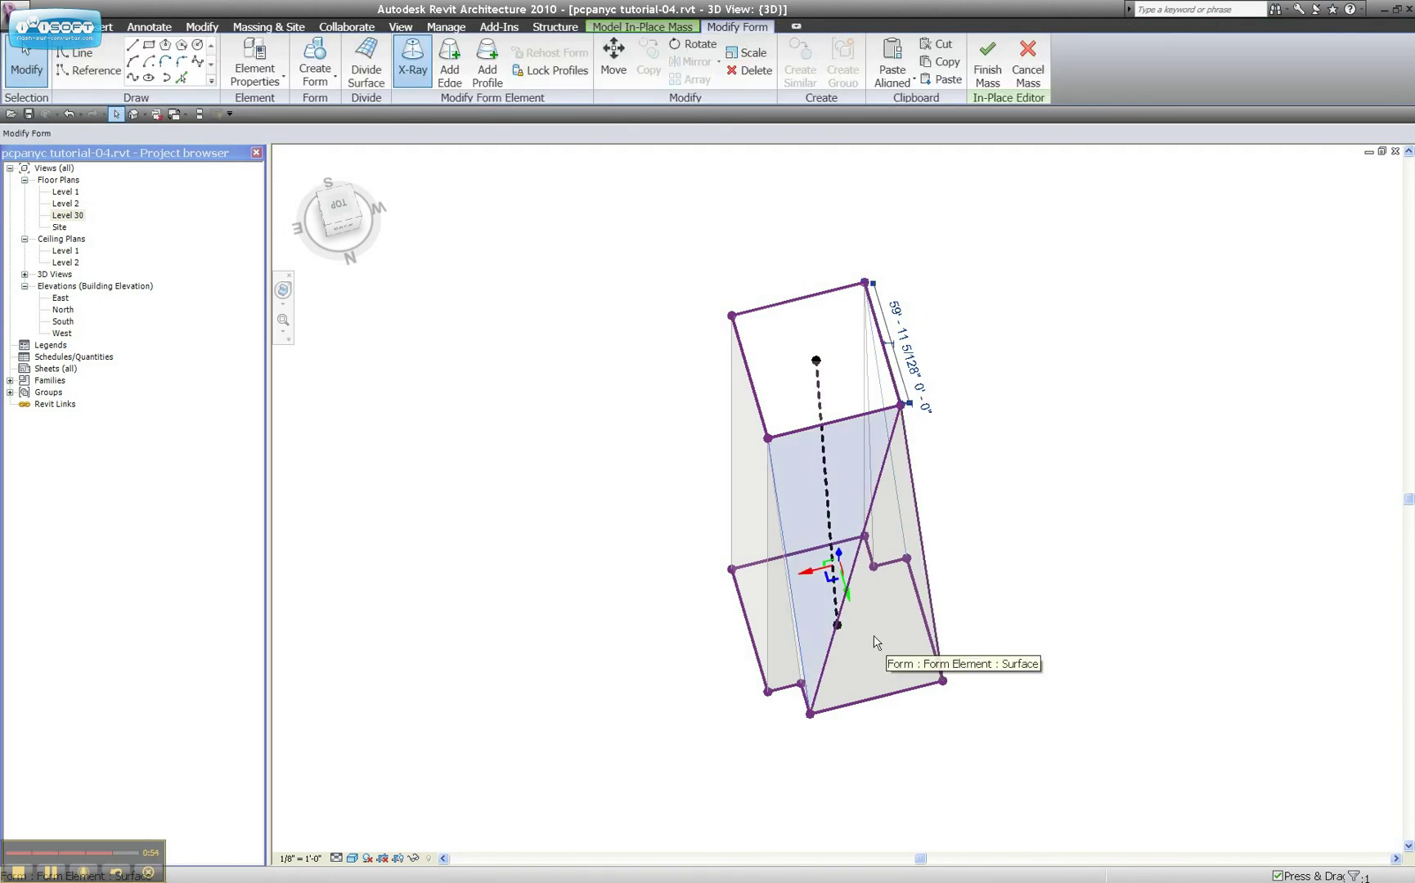
left_click(875, 642)
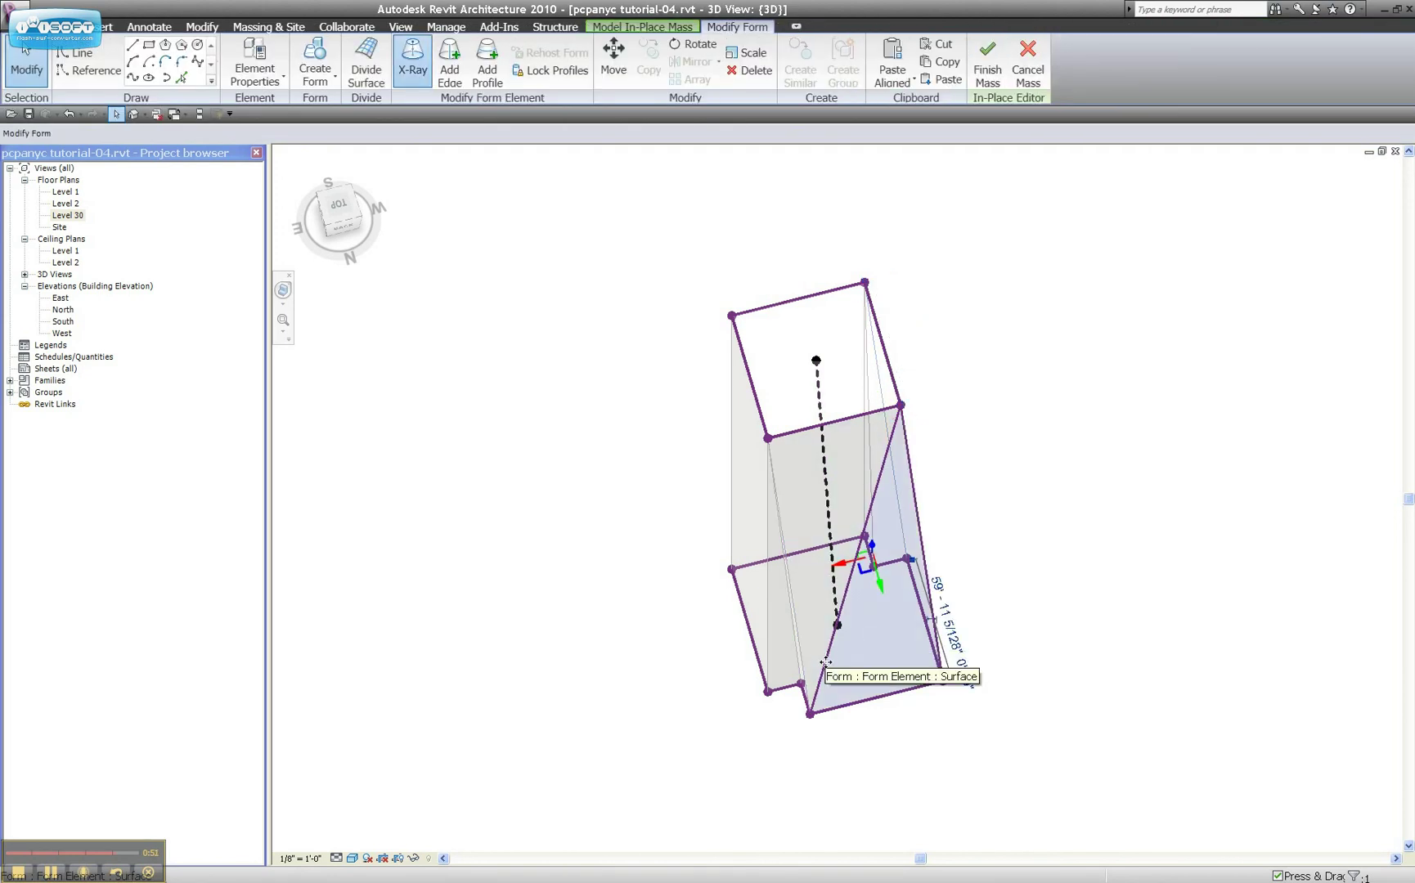
key("Escape")
left_click(871, 650)
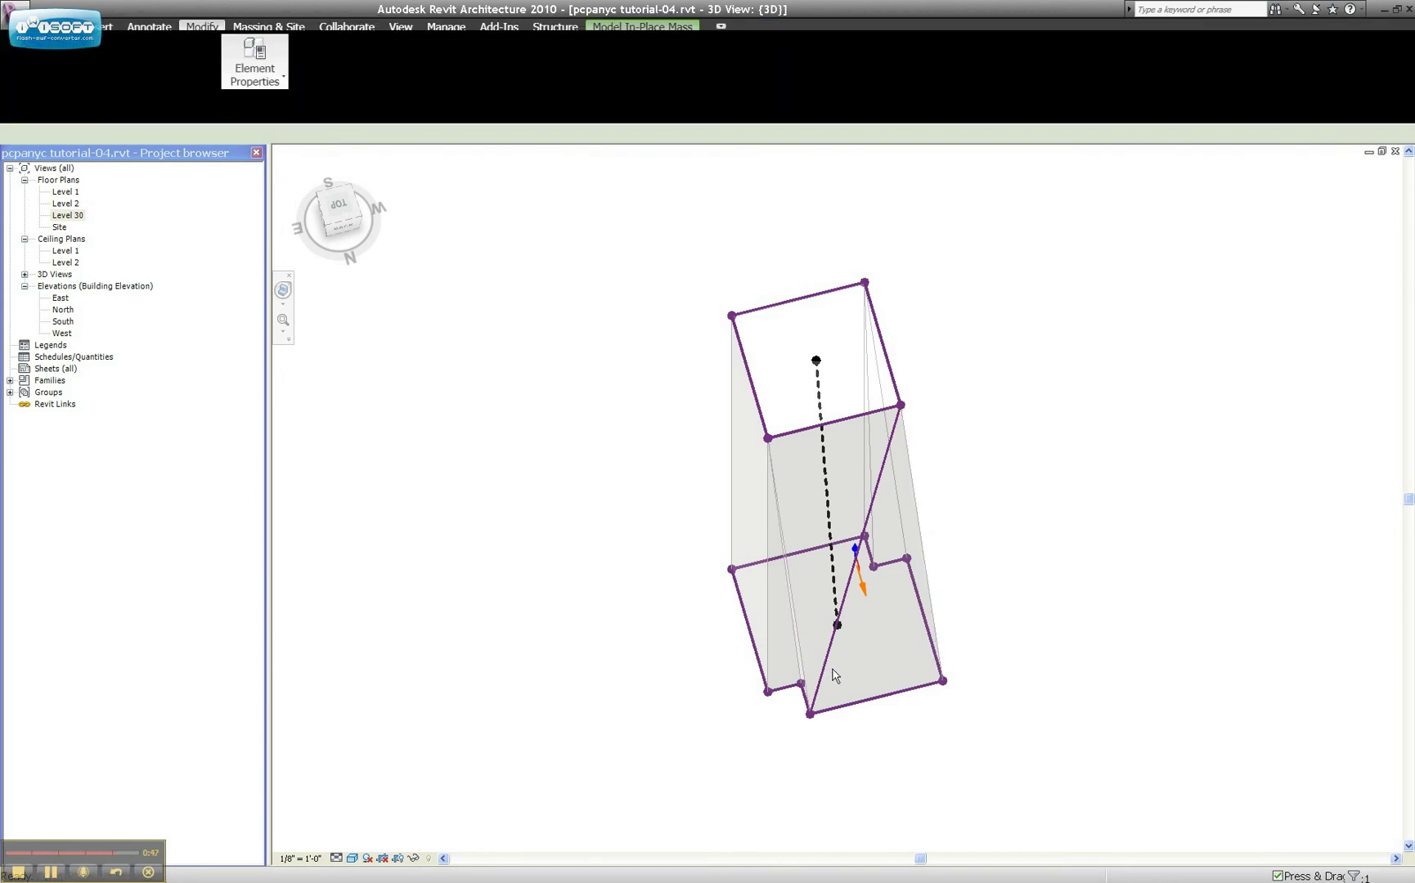
key("Escape")
Examine the finished form from above, from the back-left corner and from the back to check its faces and edges.
middle_click_drag(583, 669, 774, 595, "shift")
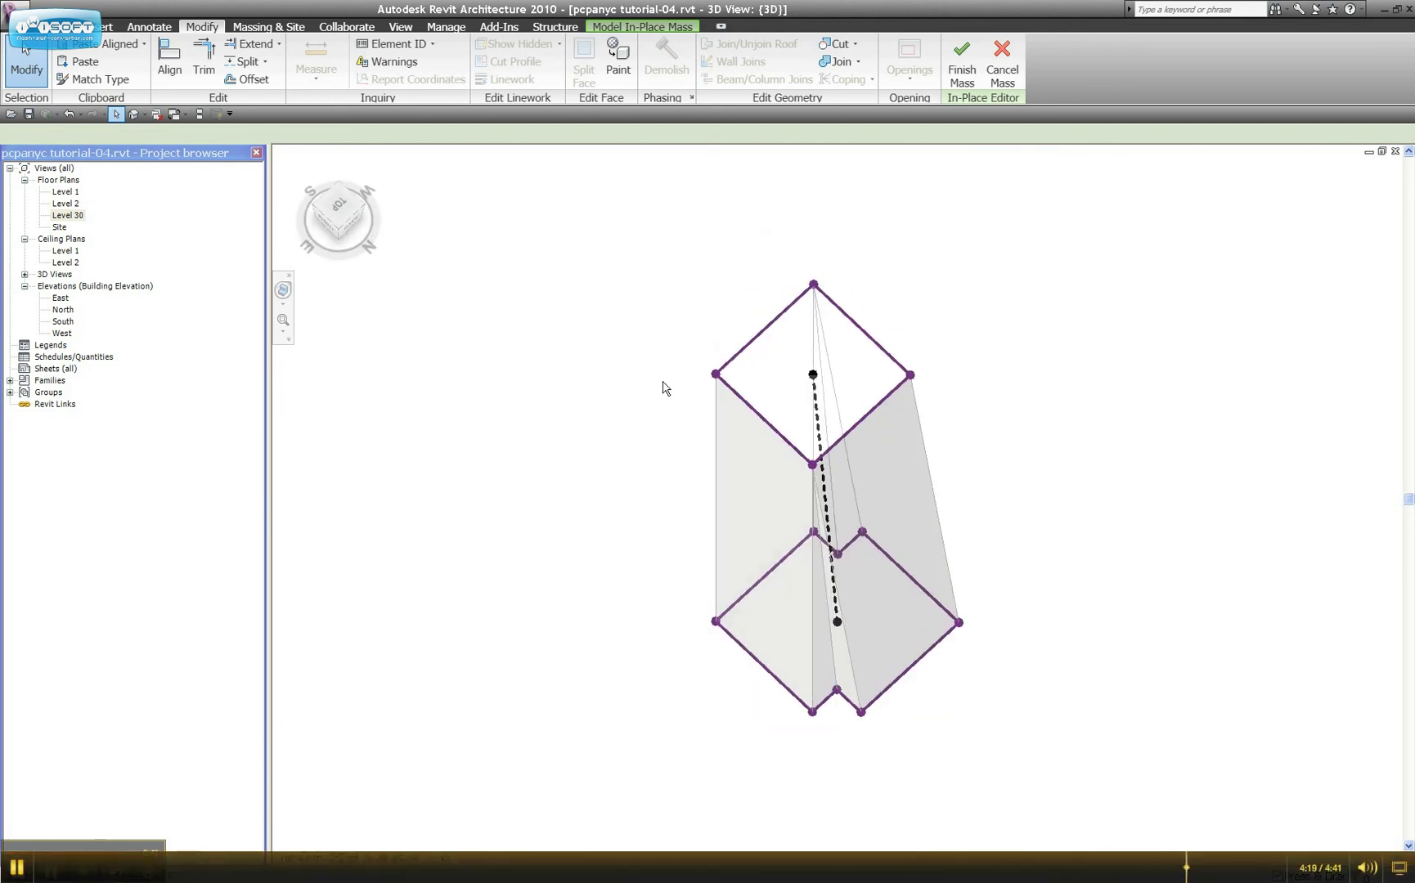
left_click(340, 210)
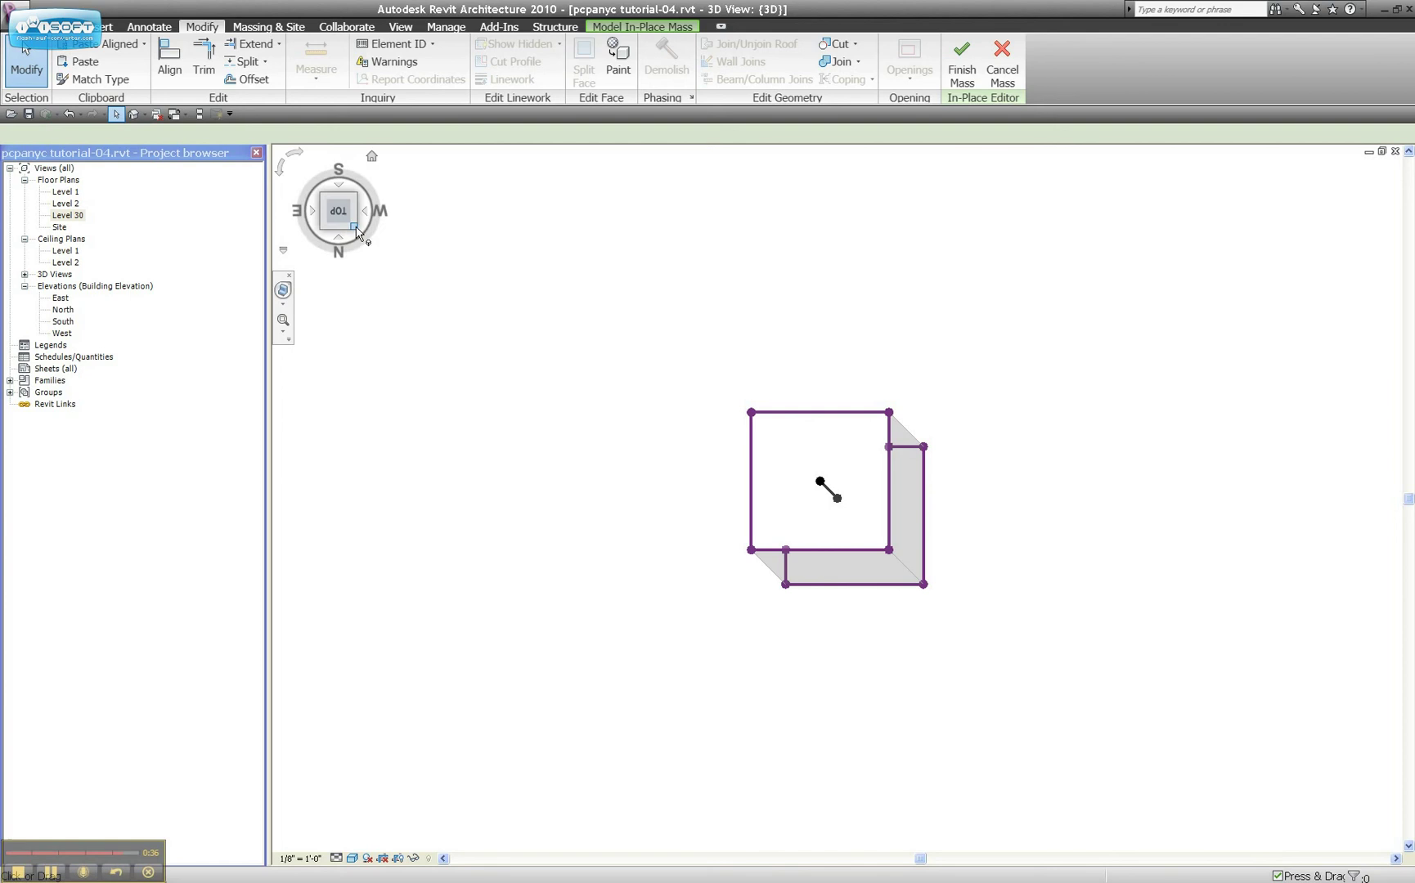
left_click(356, 231)
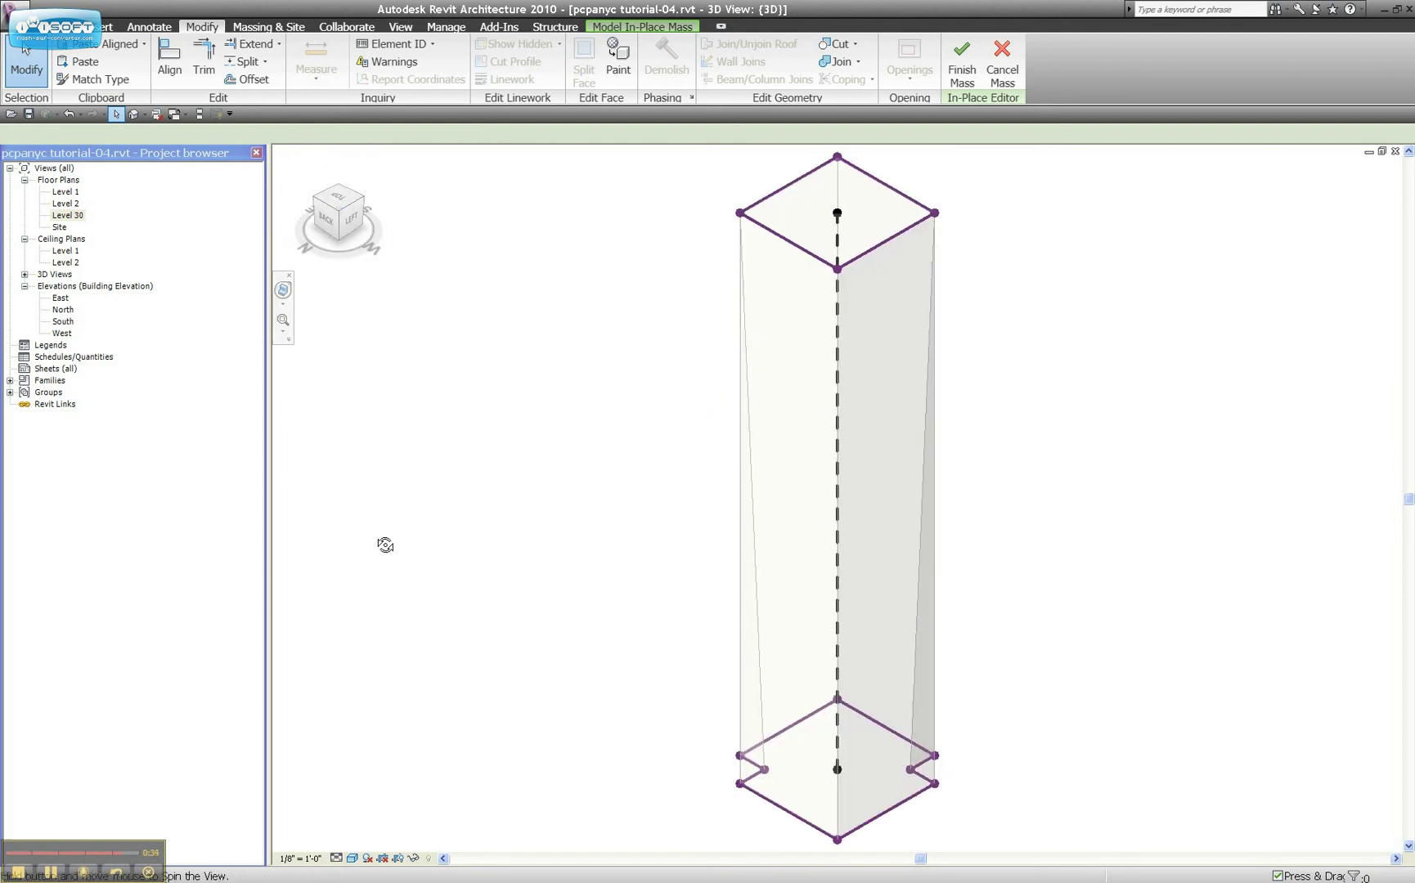
middle_click_drag(381, 541, 483, 562, "shift")
left_click(336, 221)
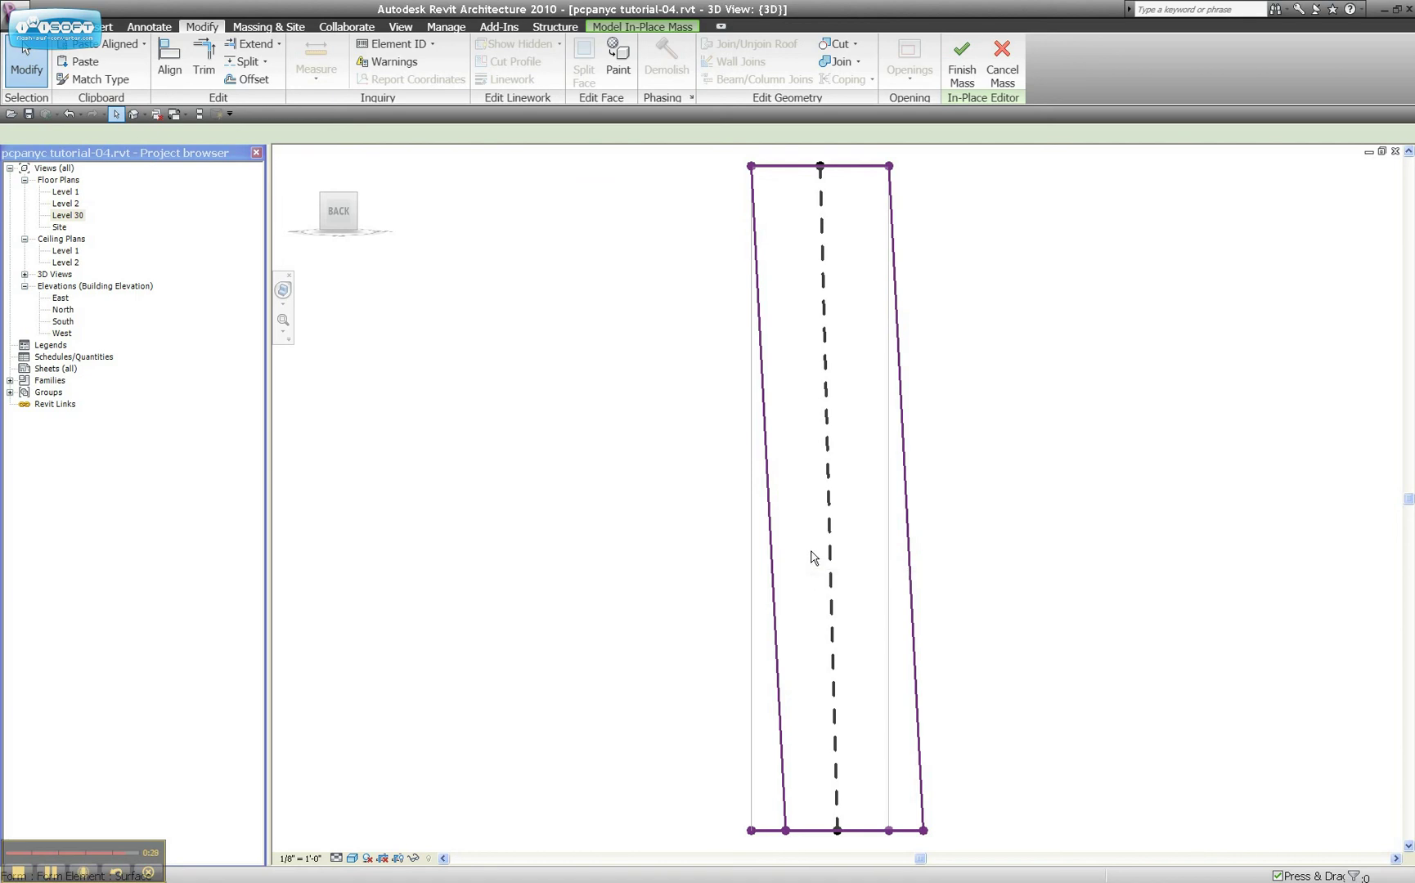
left_click(365, 212)
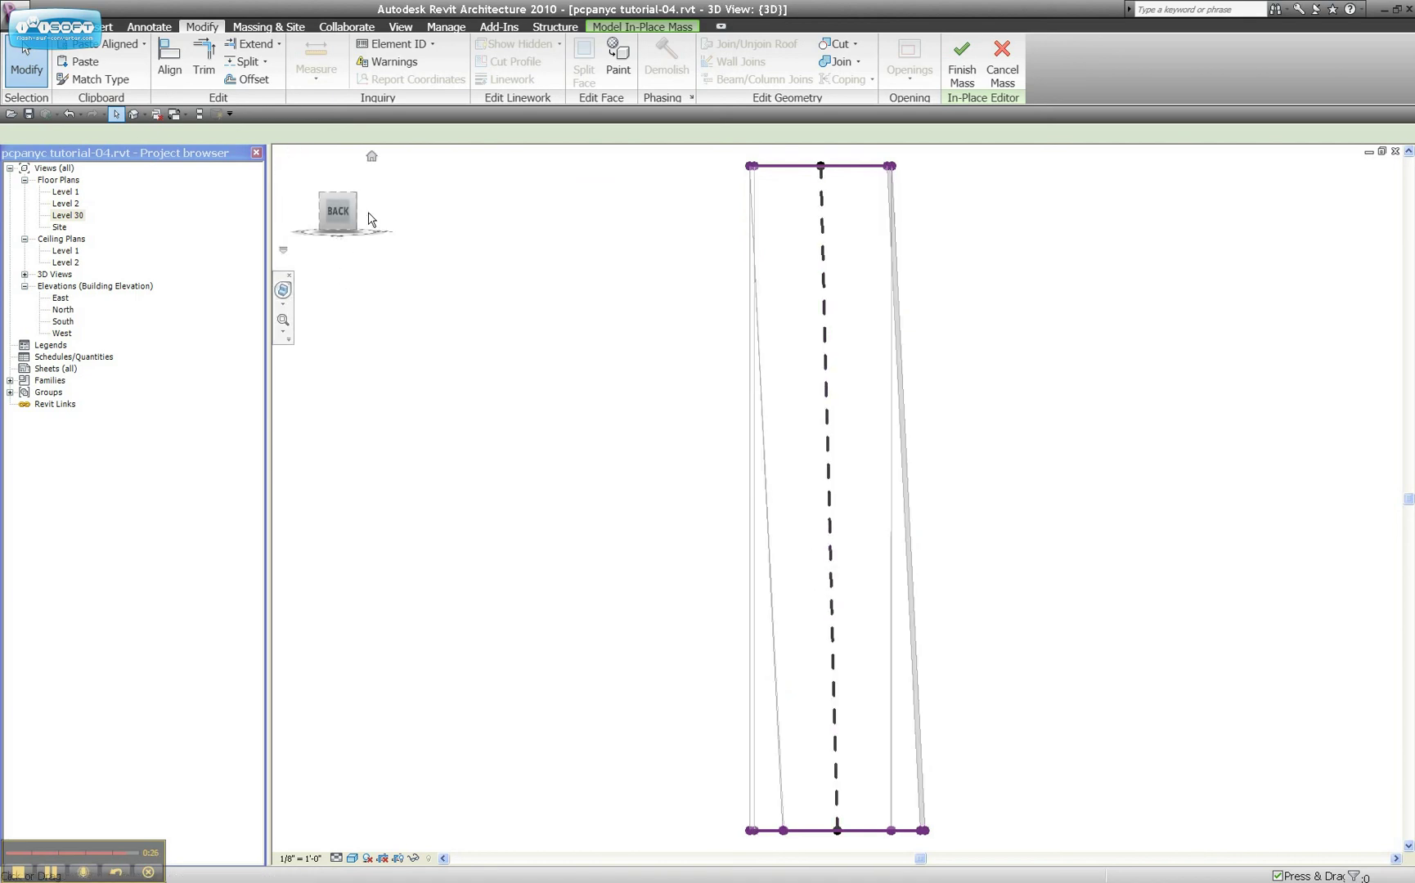